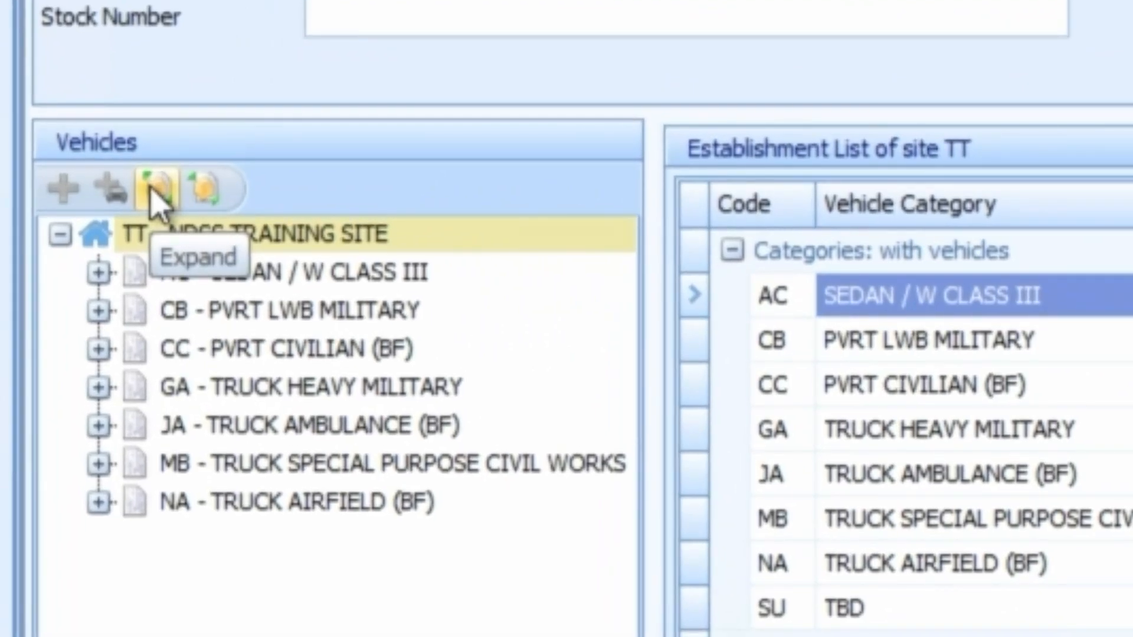
Step: Expand every category in the vehicle tree and preview the photo of vehicle 20-0002
click(152, 192)
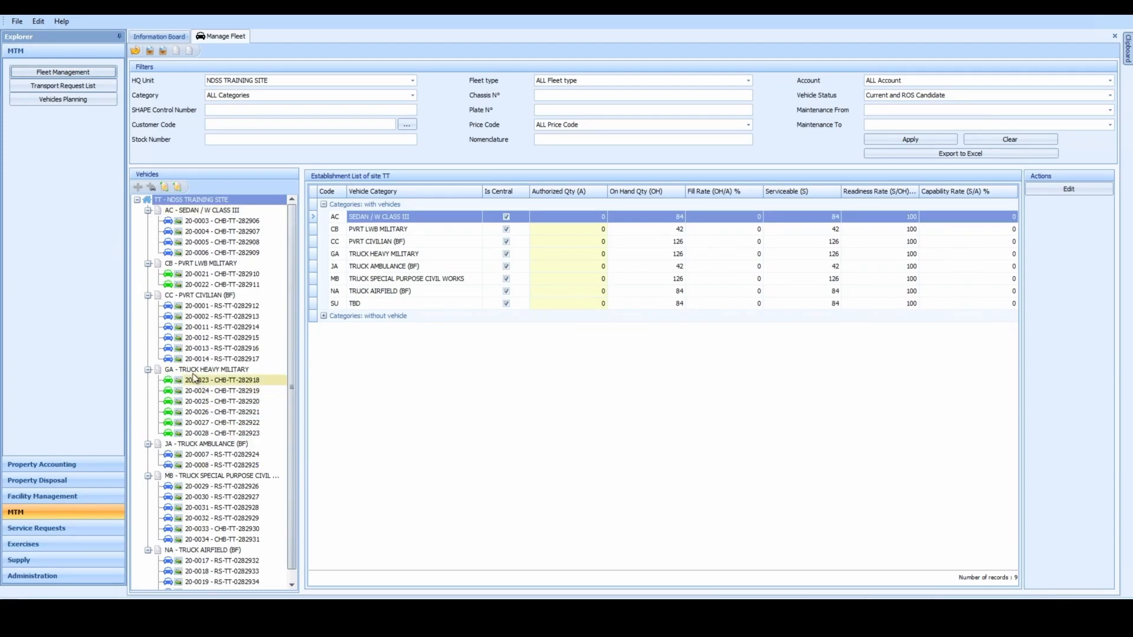
mouse_move(185, 354)
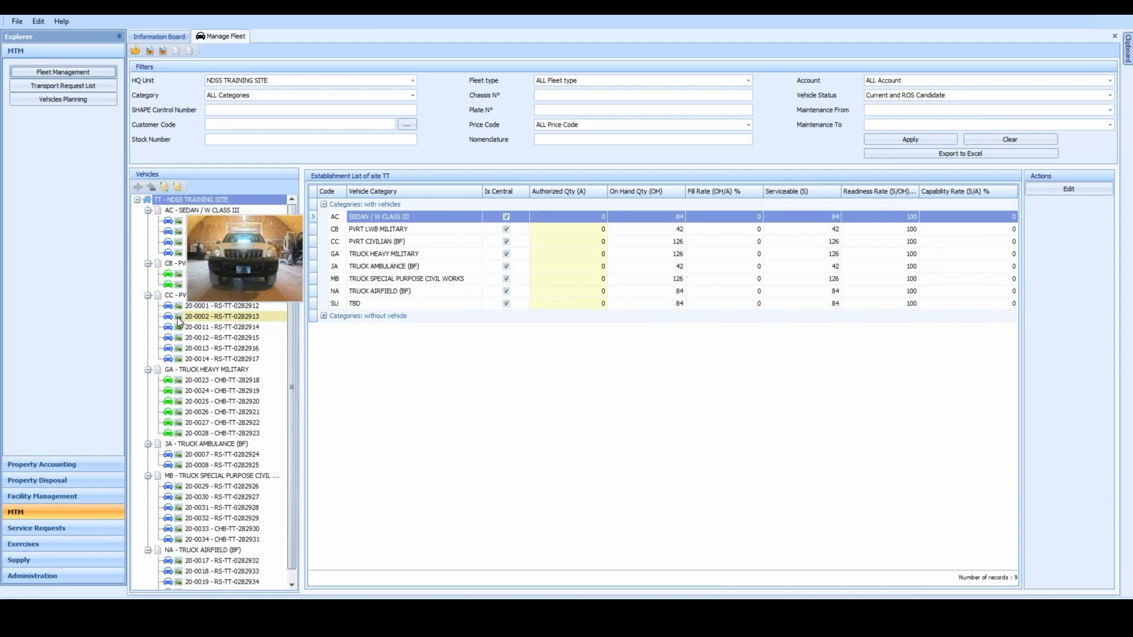
mouse_move(179, 312)
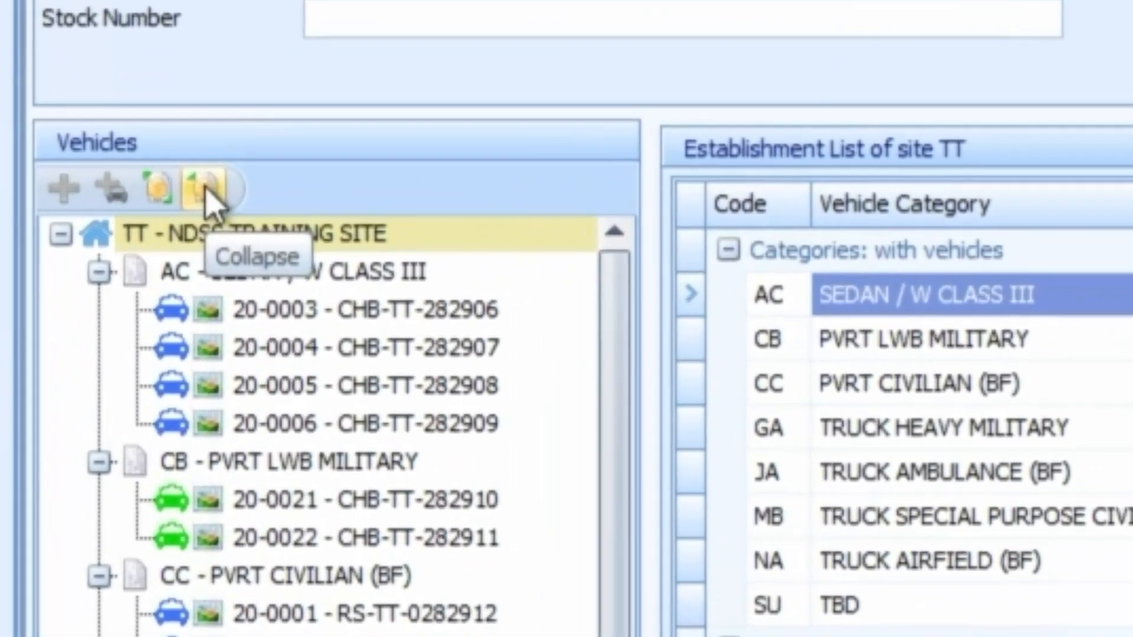
Step: Collapse the whole vehicle tree, leaving only the NDSS TRAINING SITE and AC - SEDAN / W CLASS III branches expanded
click(178, 187)
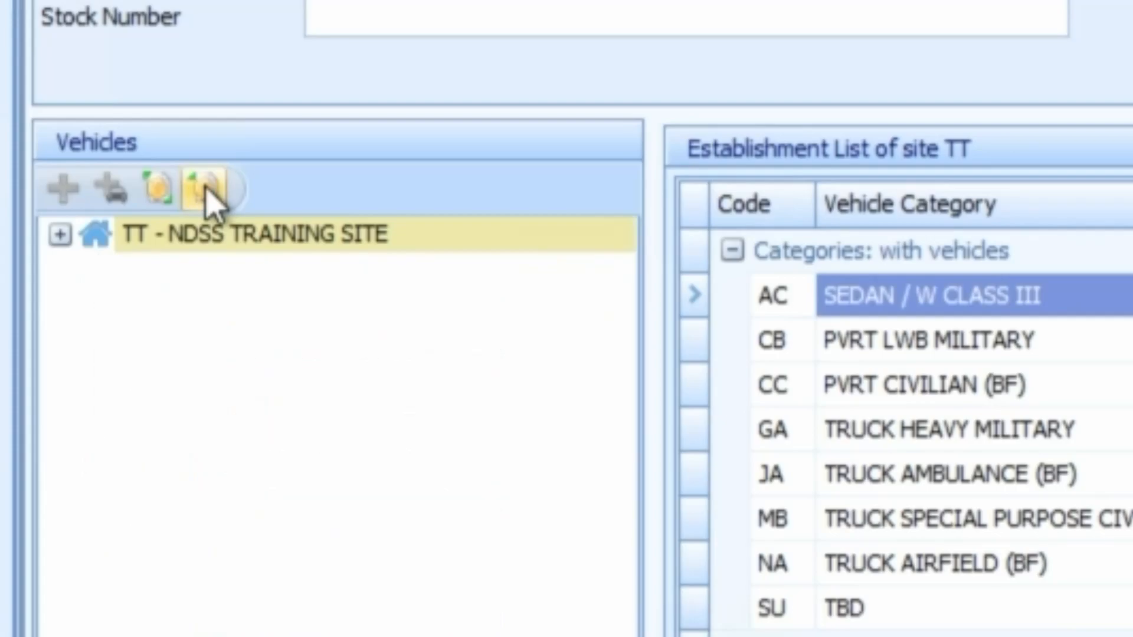
click(59, 235)
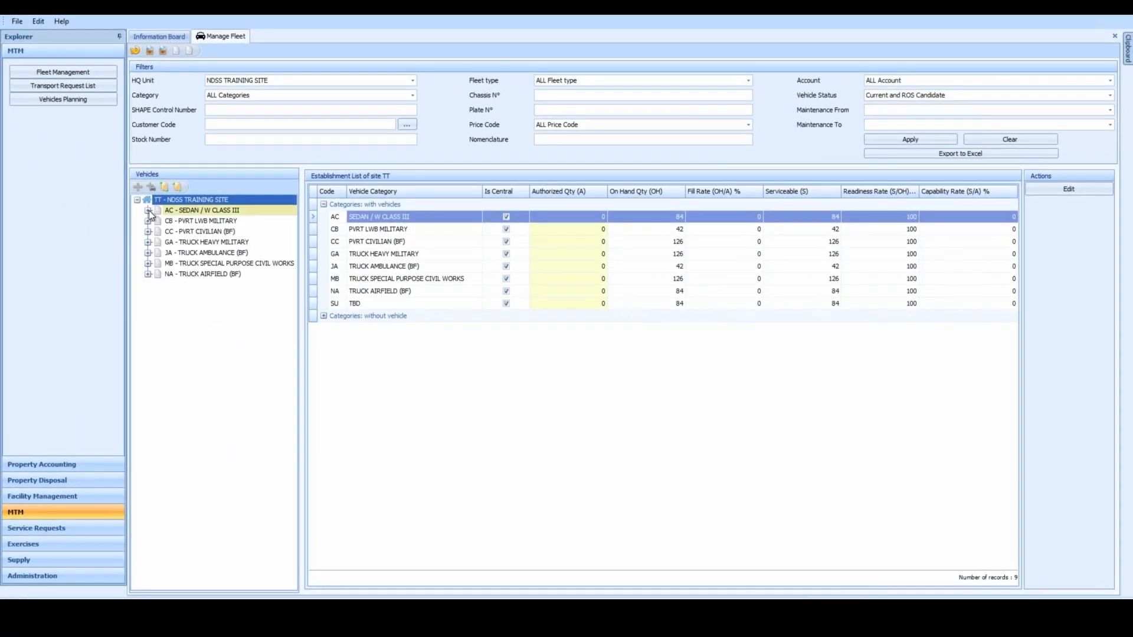
click(148, 210)
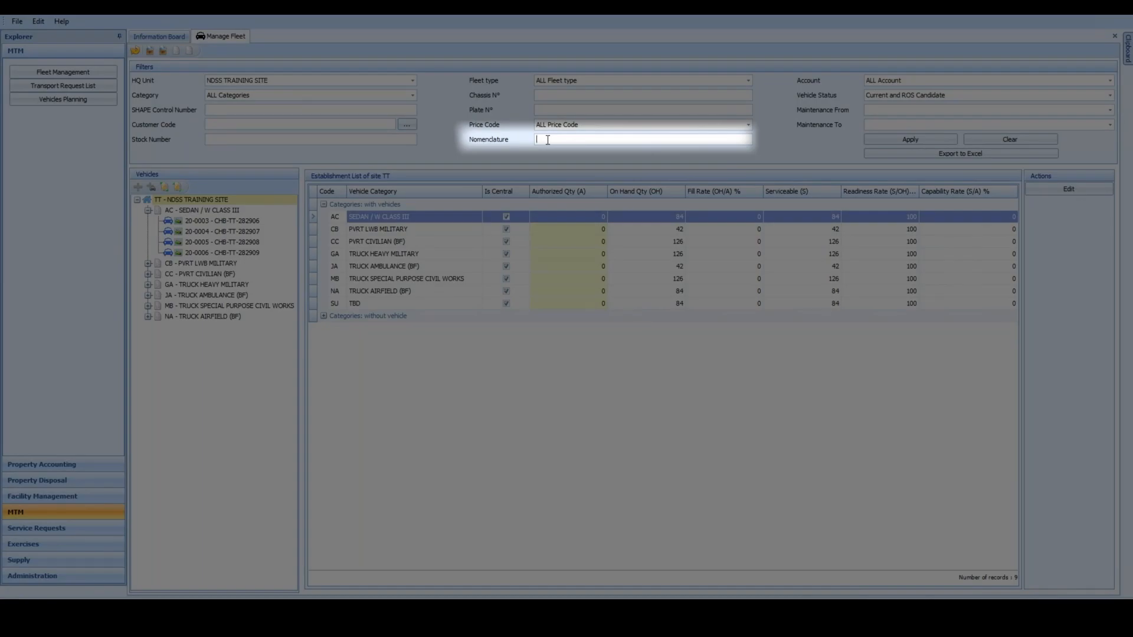
Step: Filter the fleet by nomenclature "%kera%" and list the matching vehicles under GA - TRUCK HEAVY MILITARY
text(%kera)
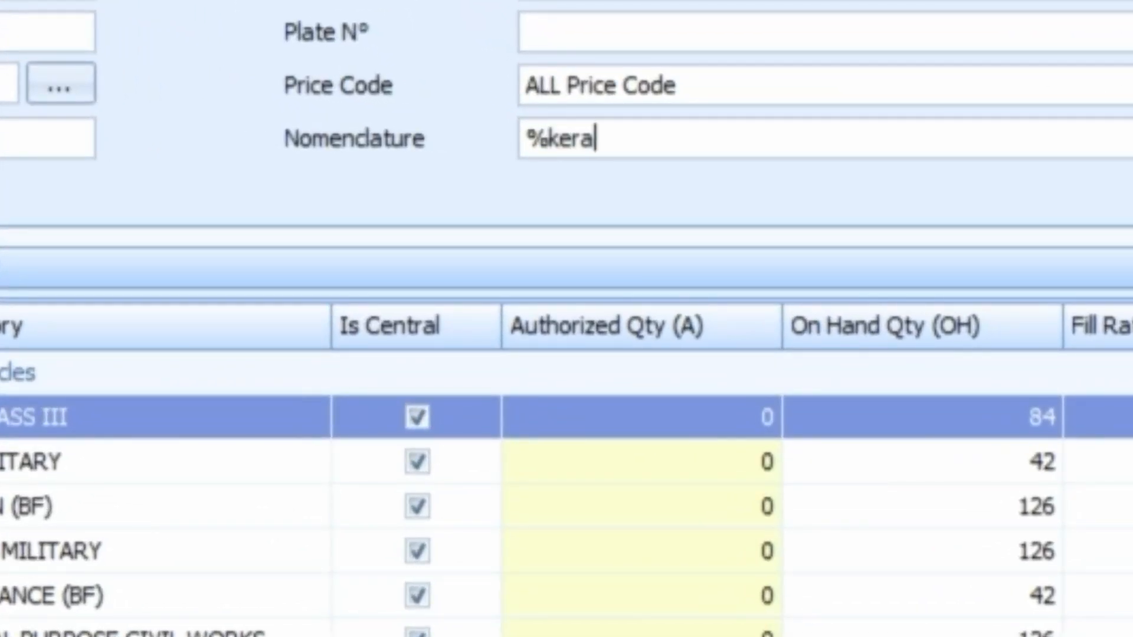
text(%)
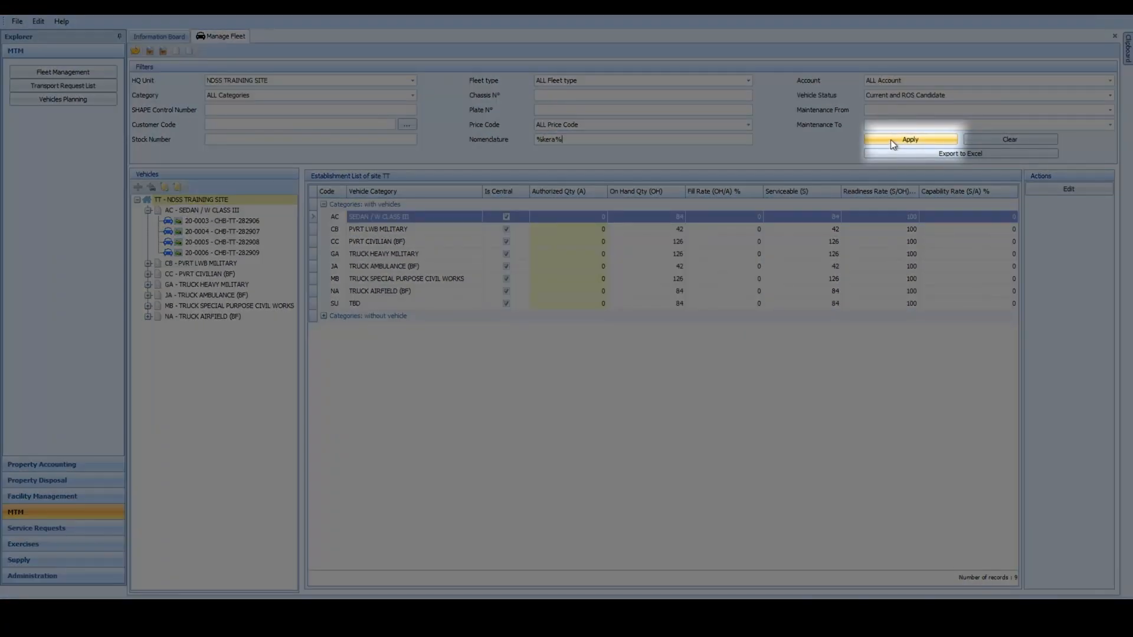
click(890, 139)
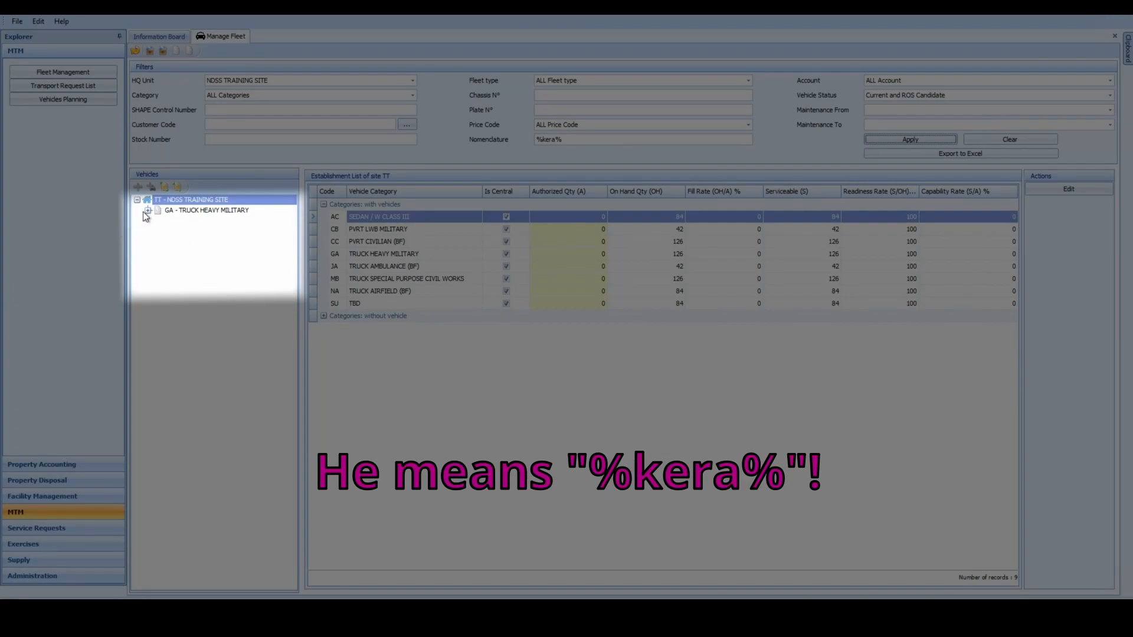
click(148, 211)
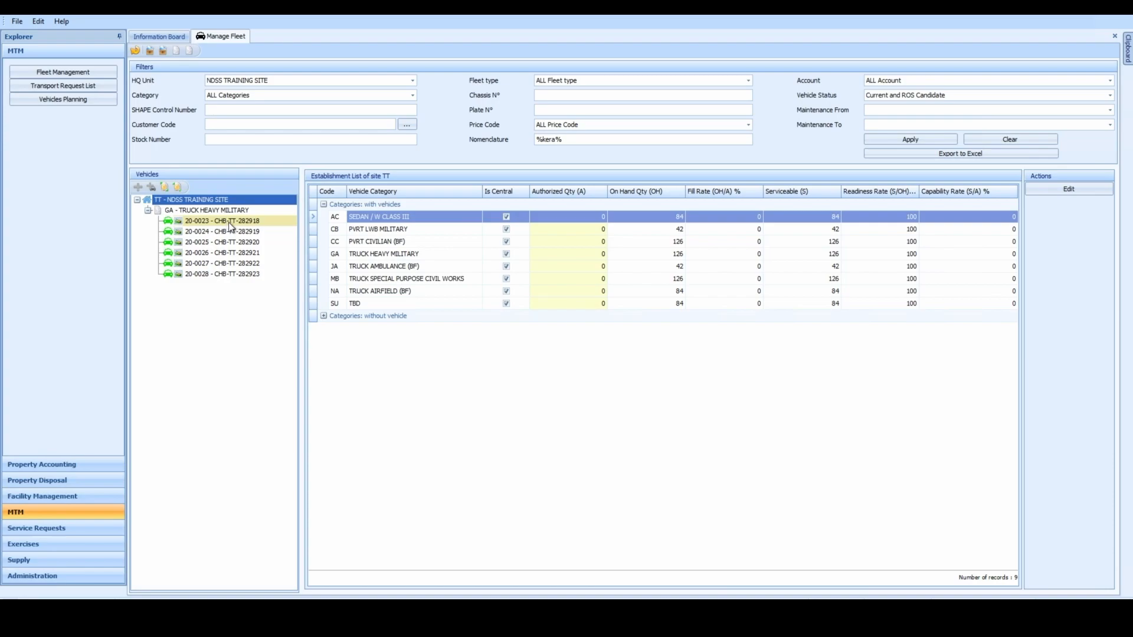
Step: View the details of vehicle 20-0023 and highlight the word KERAX in its nomenclature
click(229, 220)
double_click(229, 223)
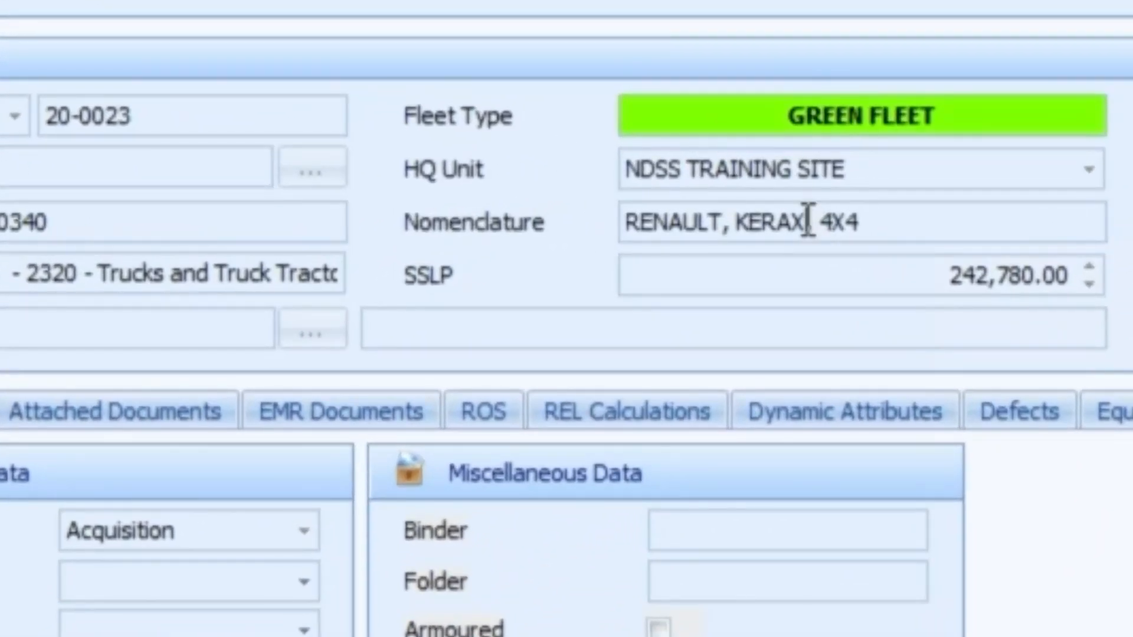
drag(771, 220, 737, 222)
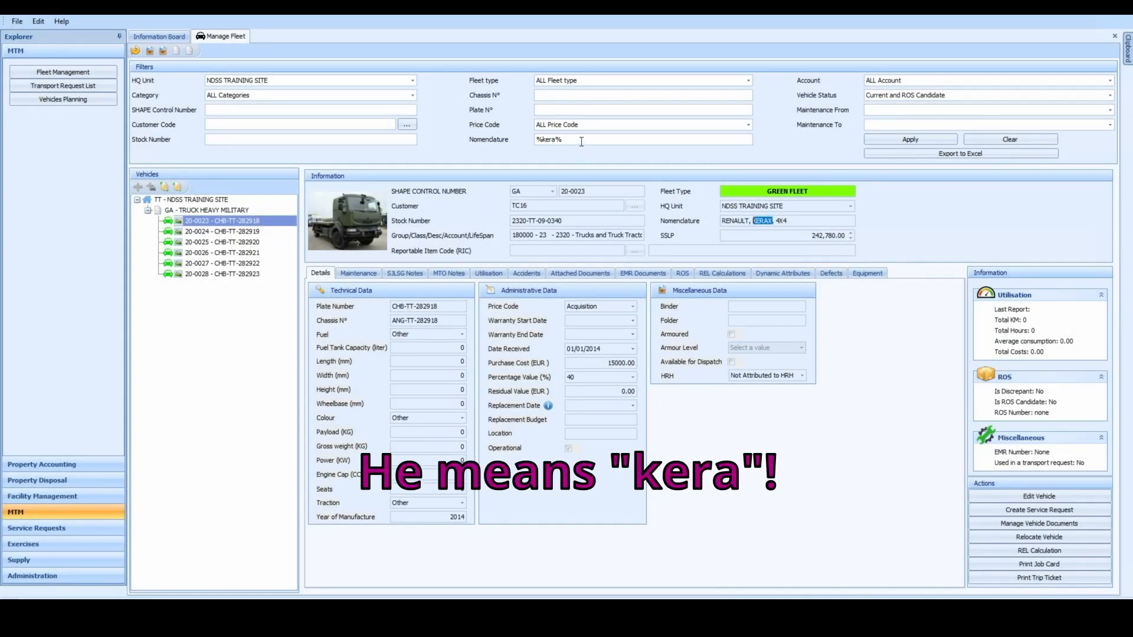
Step: Remove the nomenclature filter and filter the fleet by plate number "%82906" instead
drag(572, 141, 527, 141)
click(889, 141)
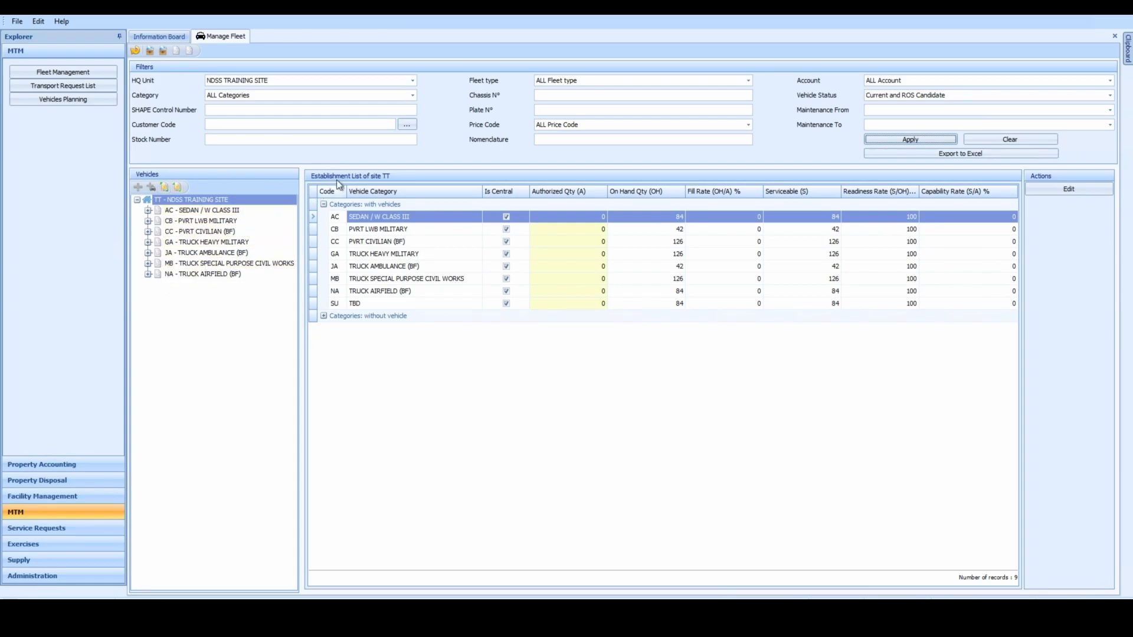
click(541, 110)
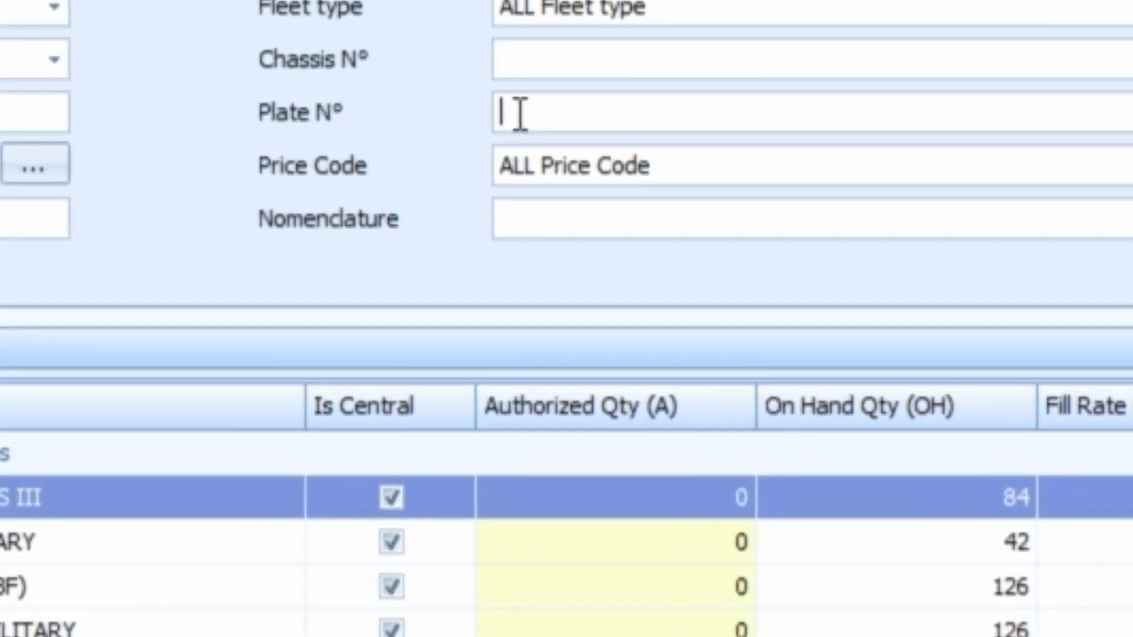
text(%)
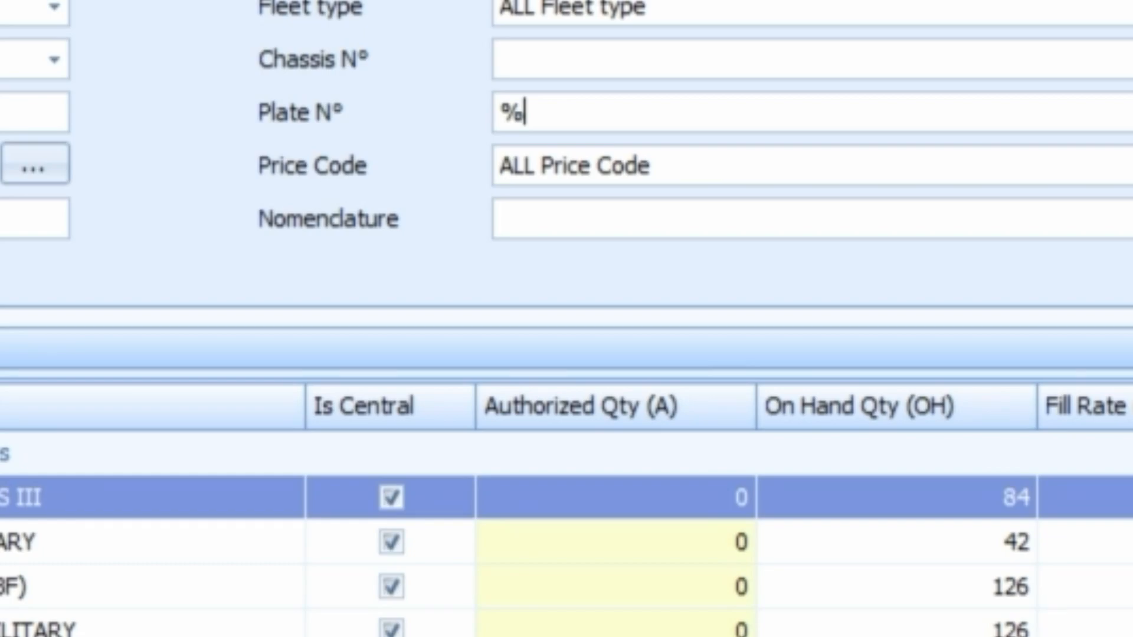
text(82)
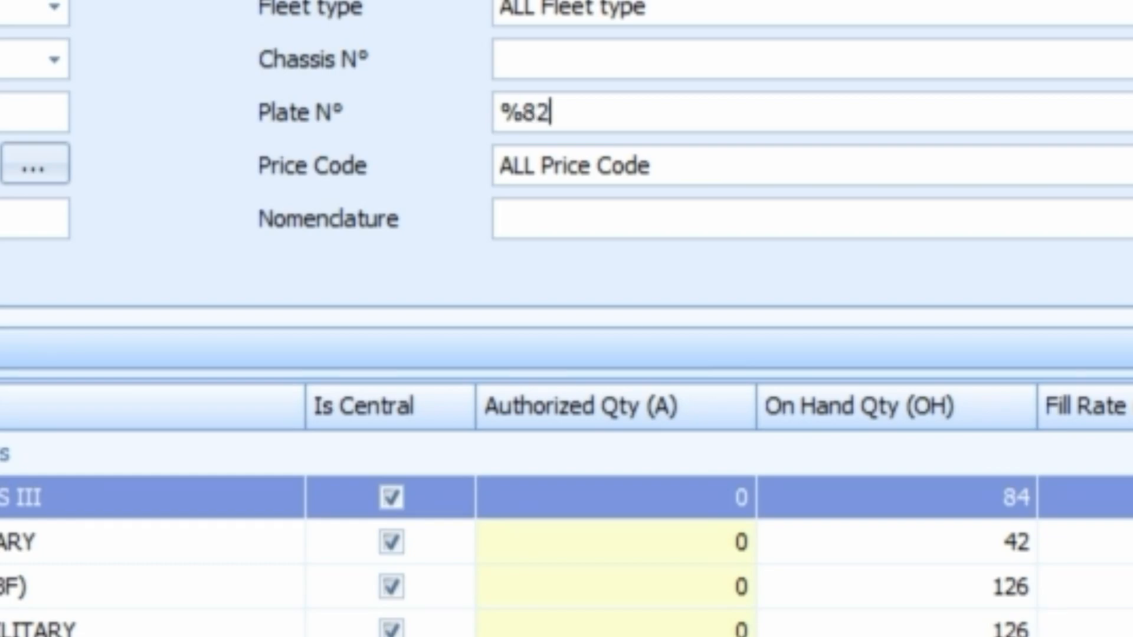
text(906)
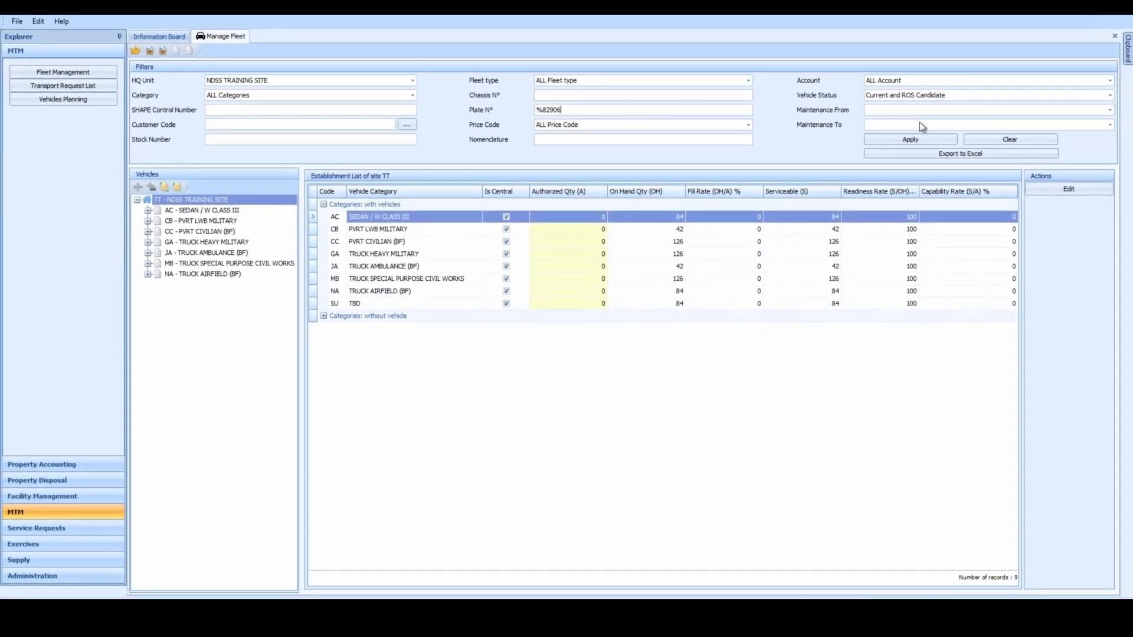
click(933, 139)
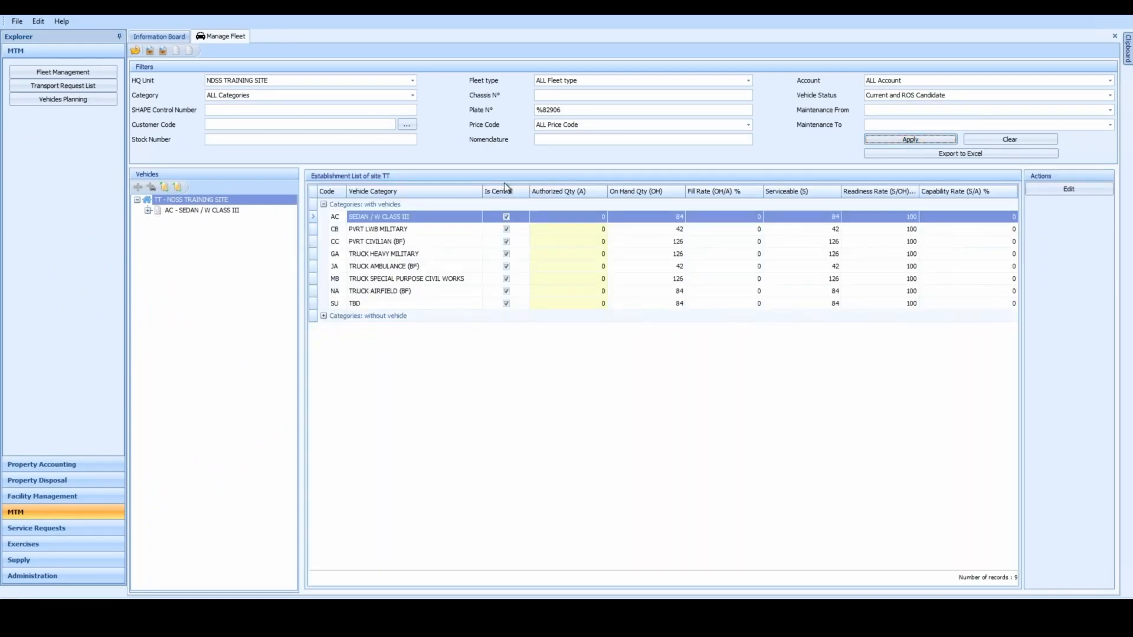
Step: View the details of vehicle 20-0003 under AC - SEDAN / W CLASS III and highlight its full nomenclature
click(184, 210)
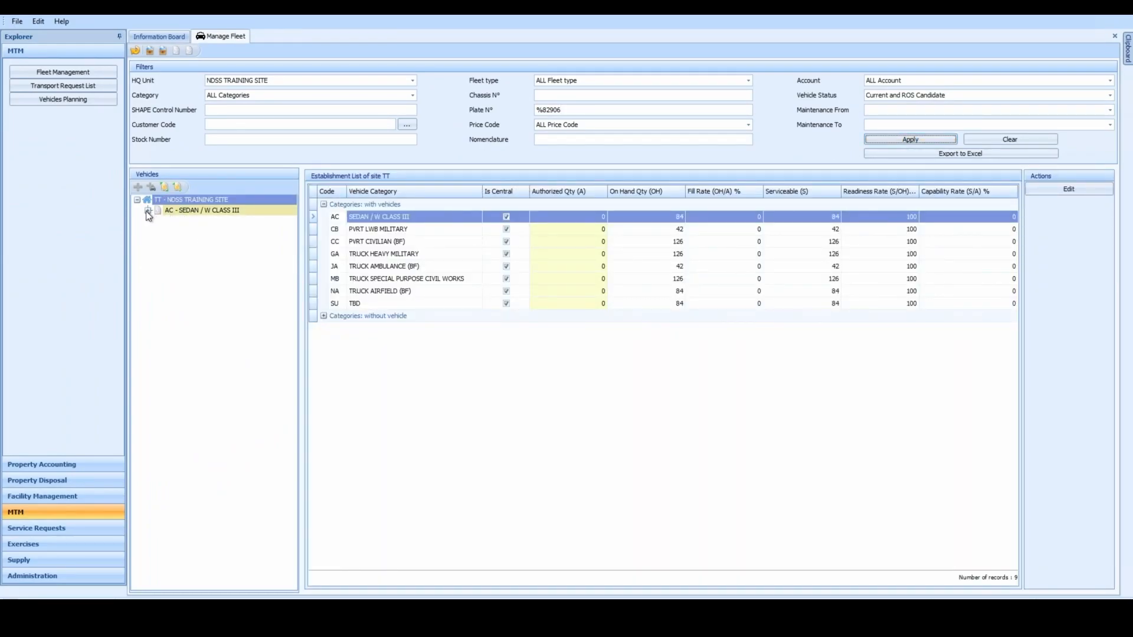
click(148, 211)
click(183, 221)
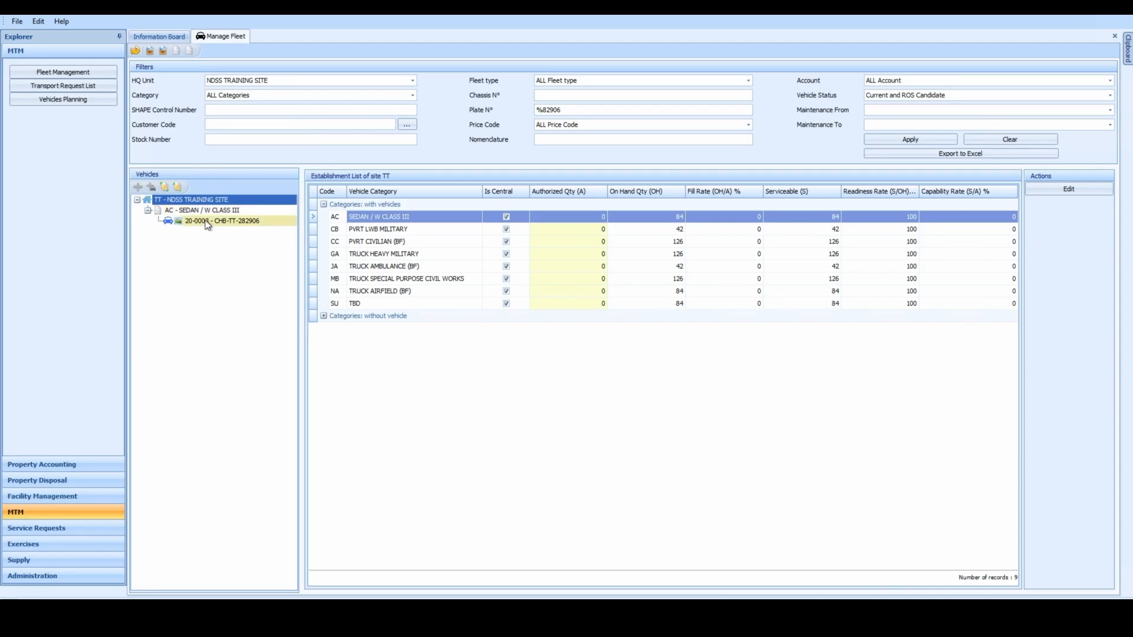
click(207, 223)
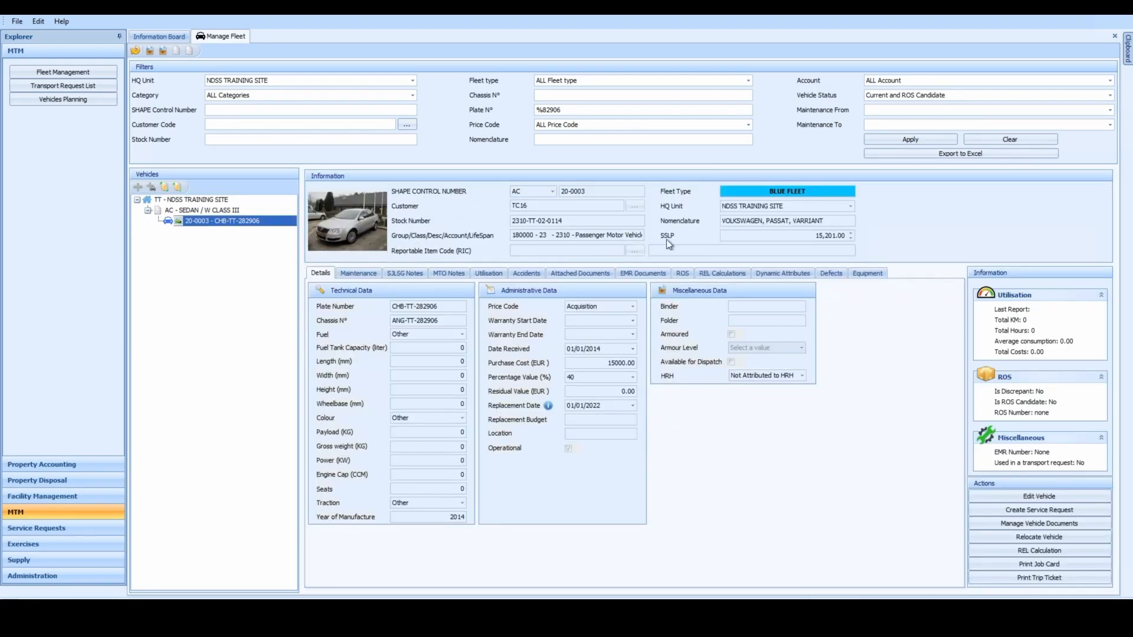
click(762, 220)
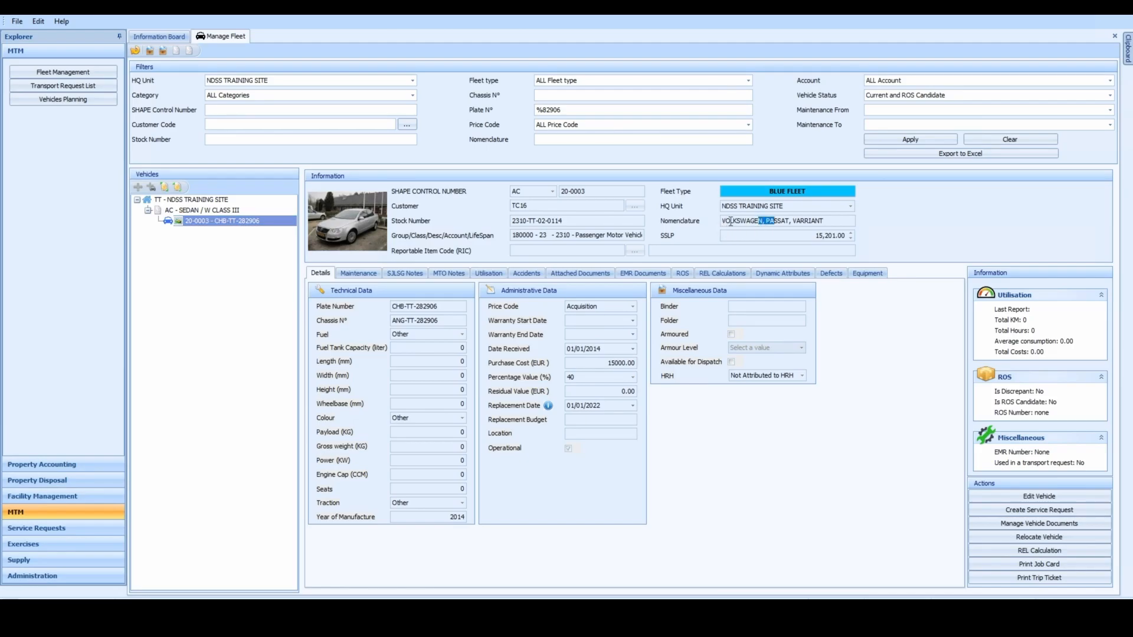
drag(827, 221, 715, 221)
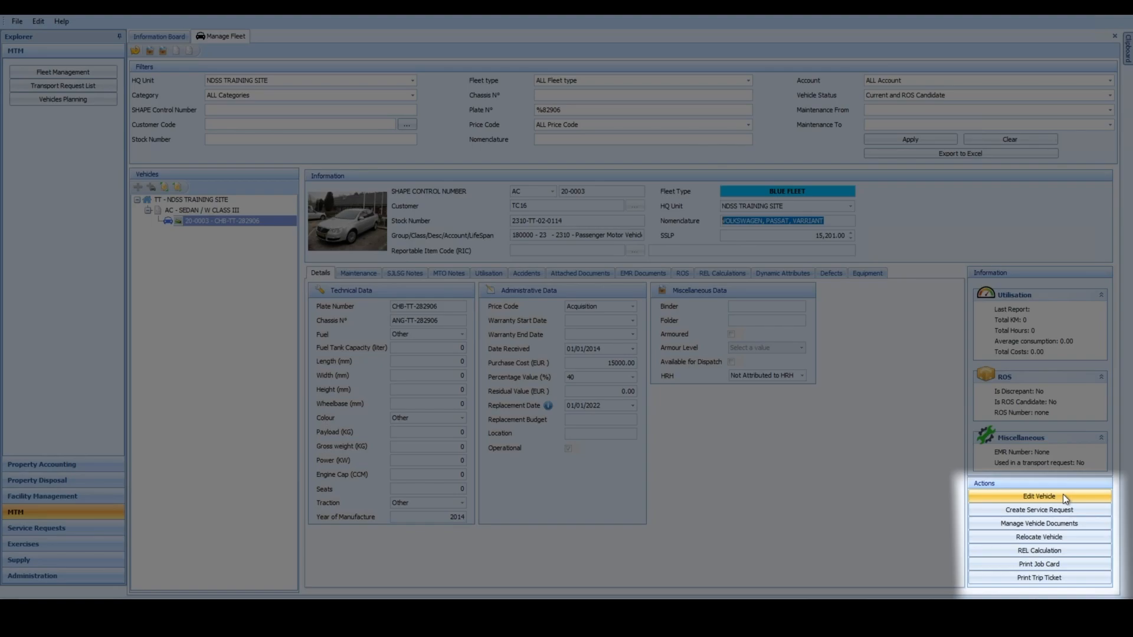
Step: Open vehicle 20-0003 for editing and add a utilisation record with the report date 31/12/2023
click(1063, 495)
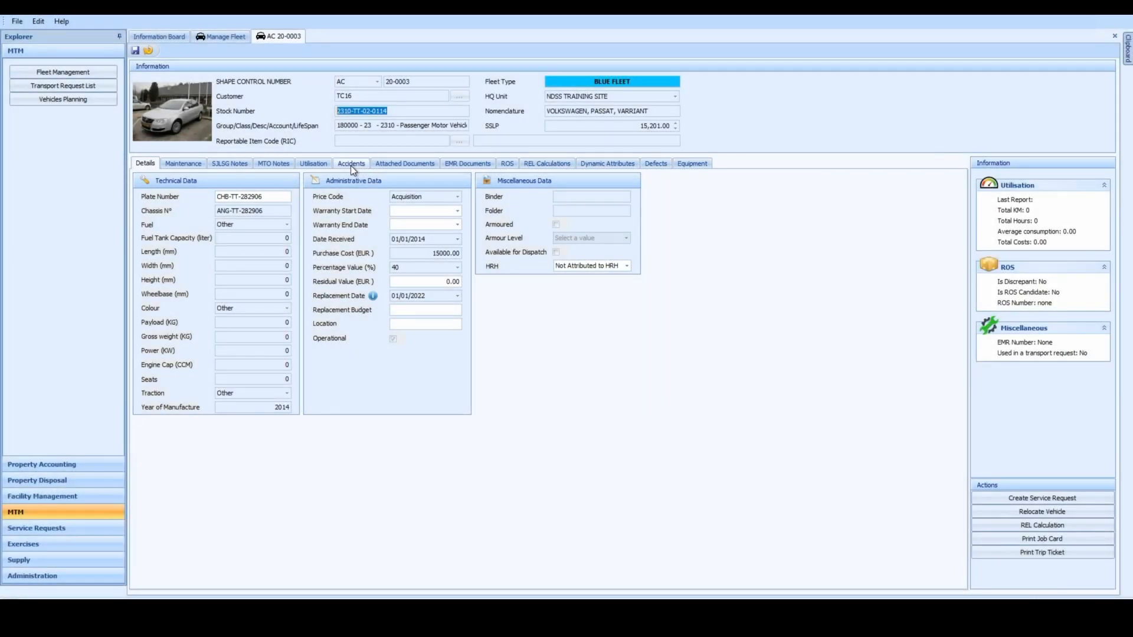
click(306, 164)
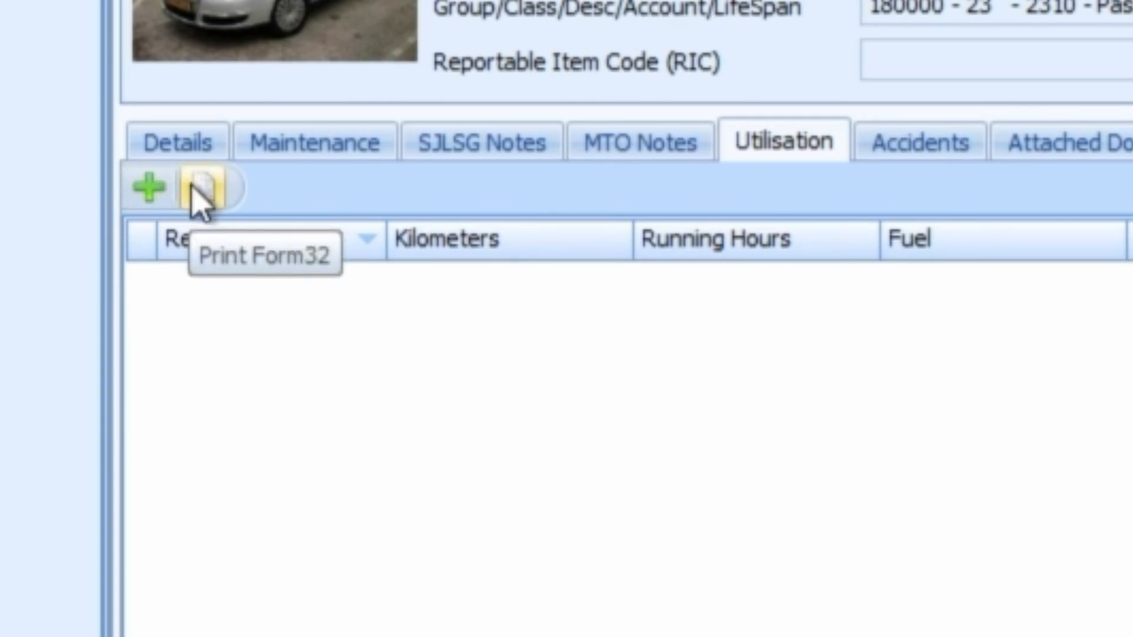
click(152, 191)
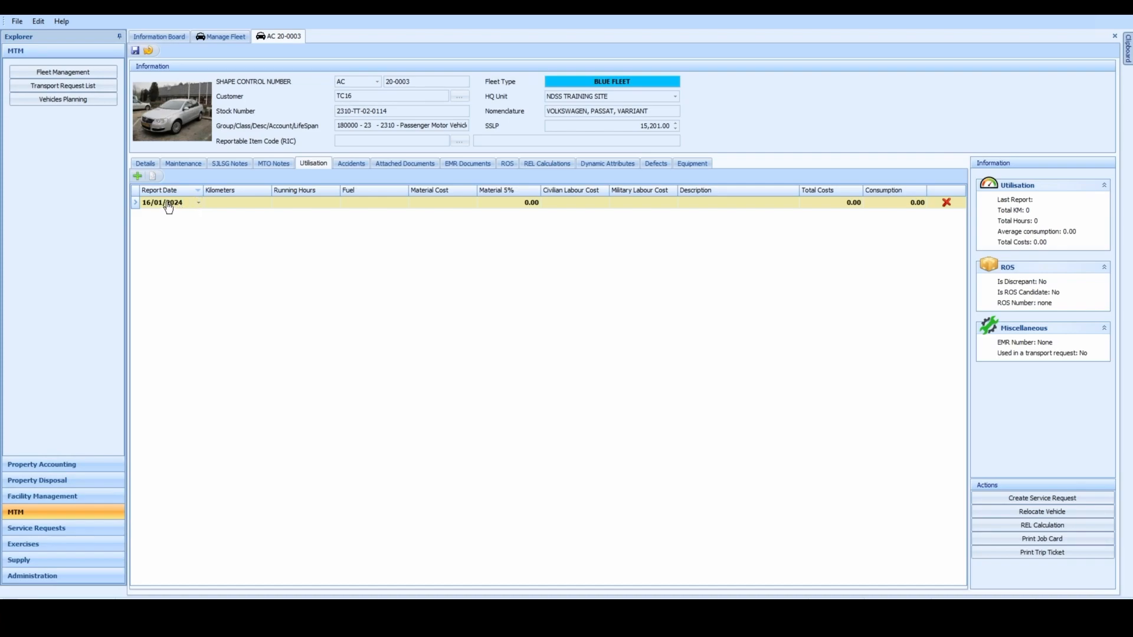
click(198, 204)
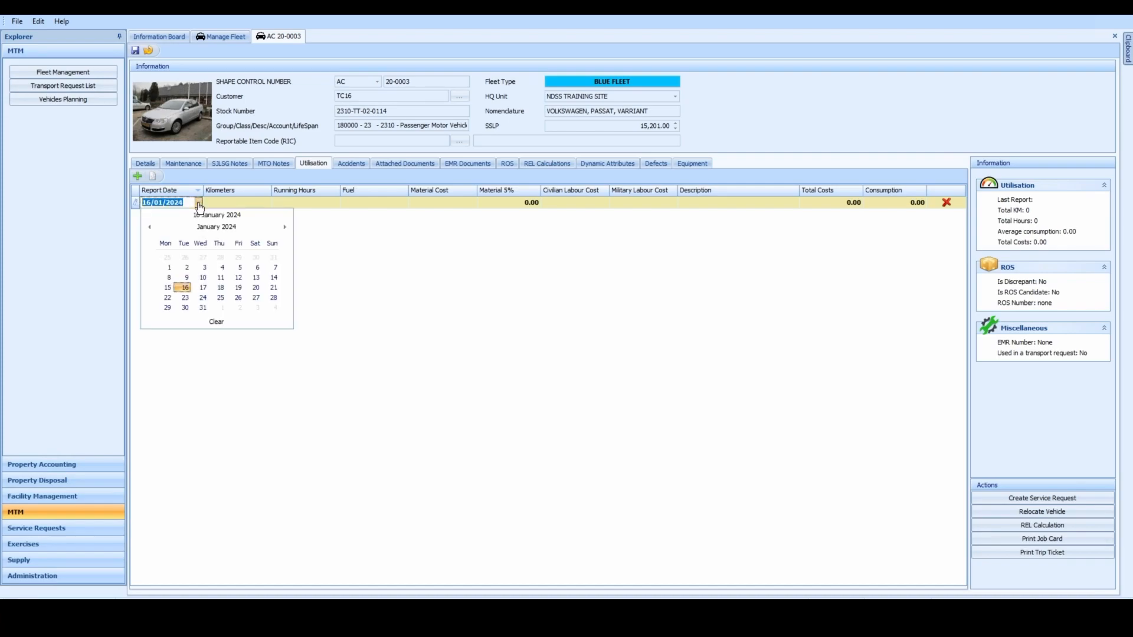
click(150, 227)
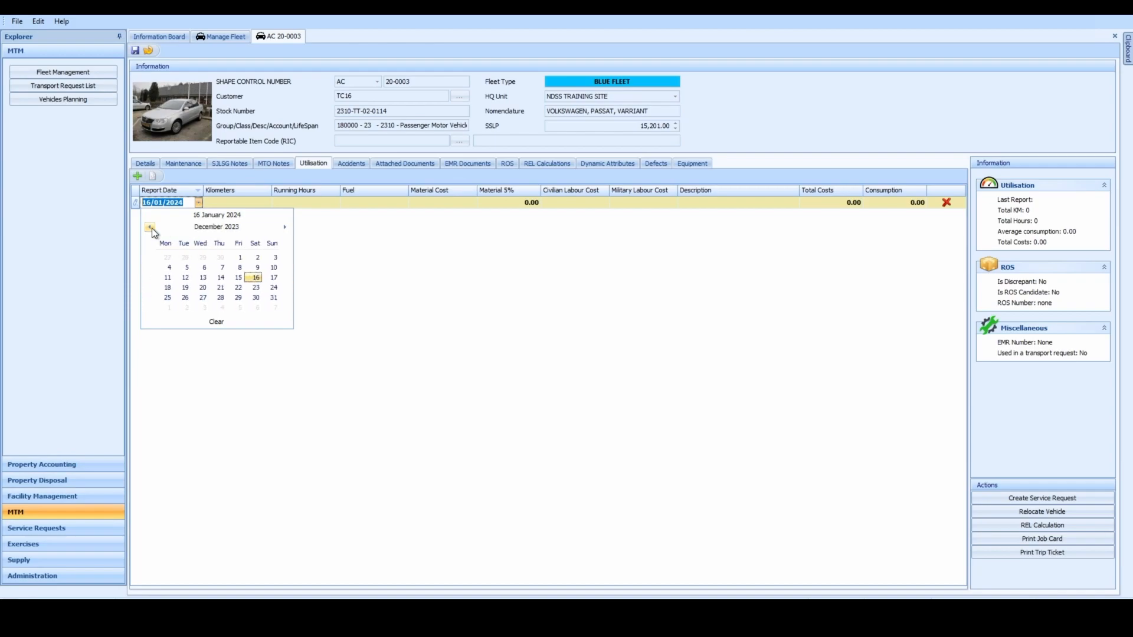
click(275, 298)
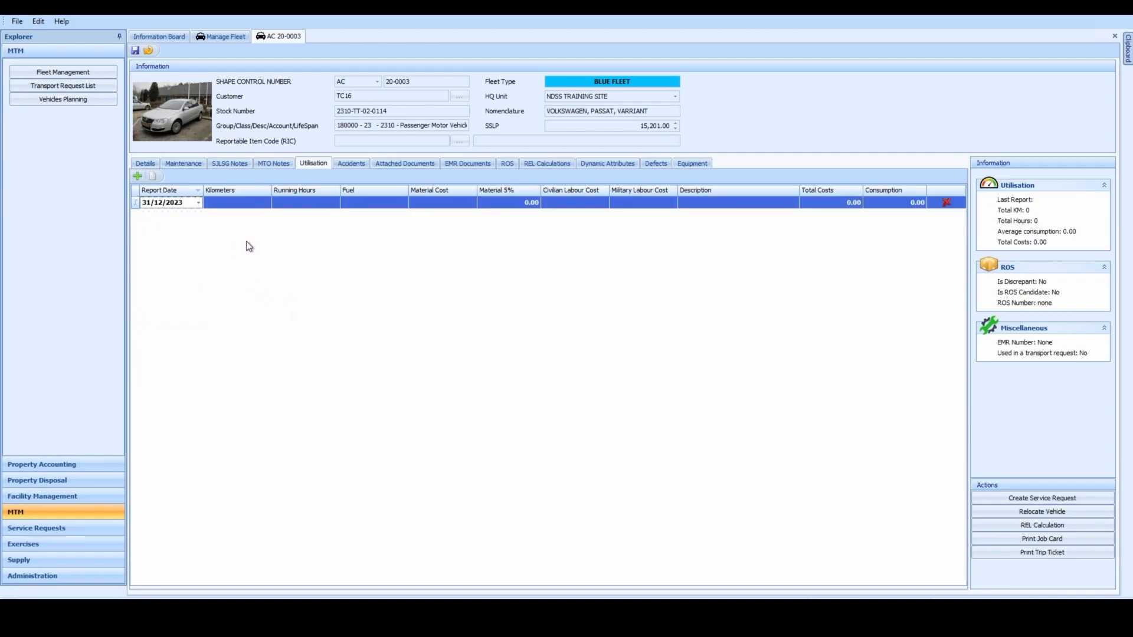
Step: Enter 550 kilometers and 60 fuel in the 31/12/2023 utilisation record and save the vehicle
click(253, 202)
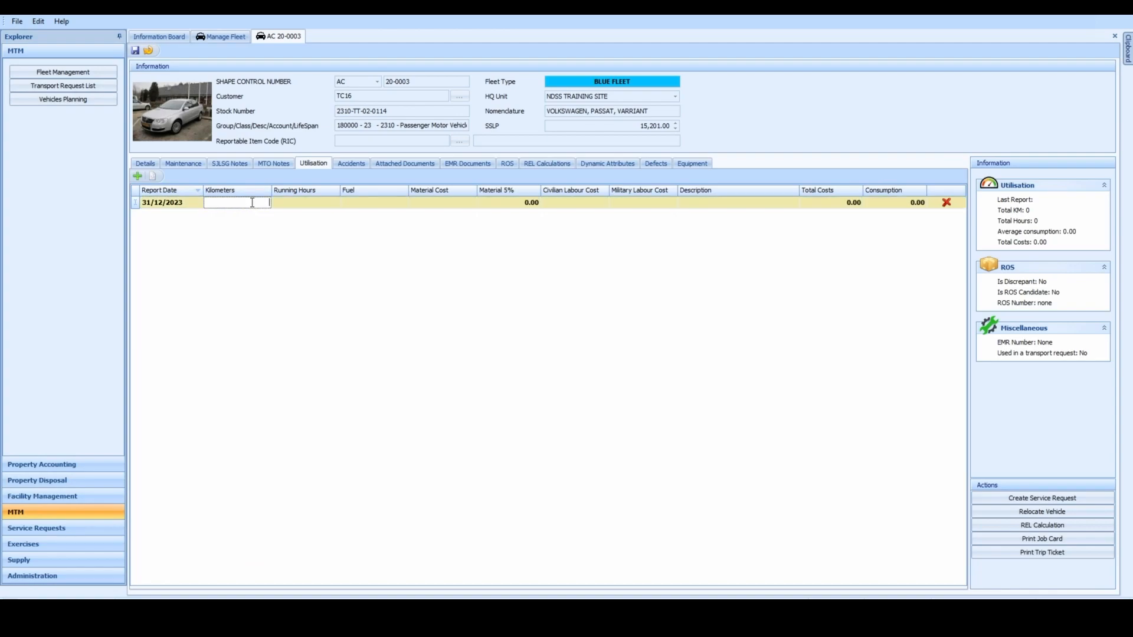
text(550.00)
click(361, 203)
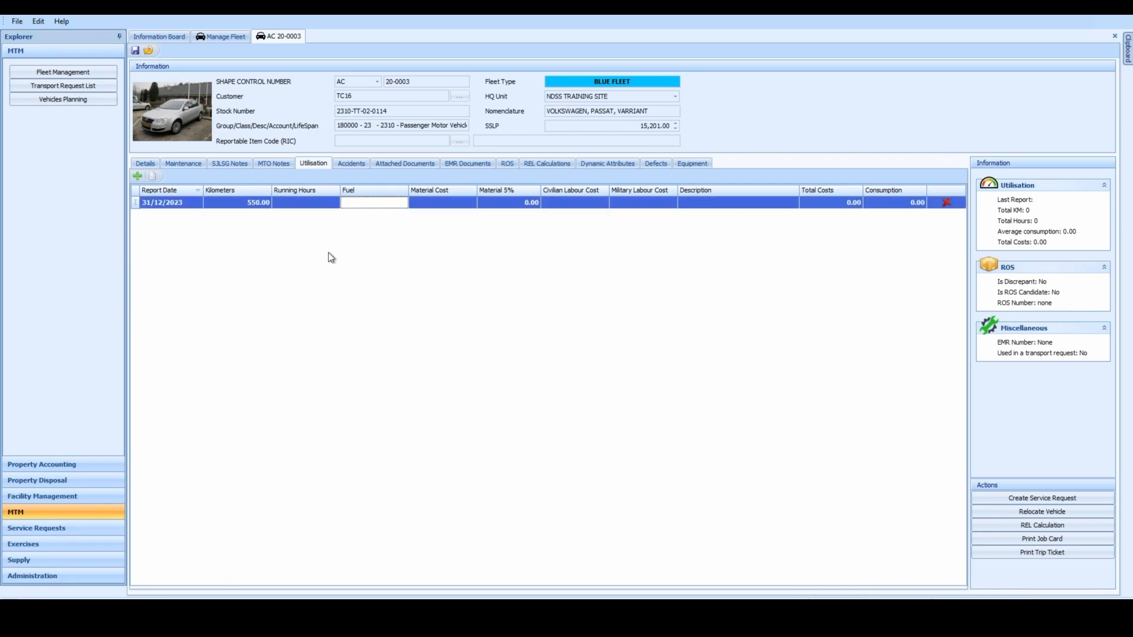
text(60)
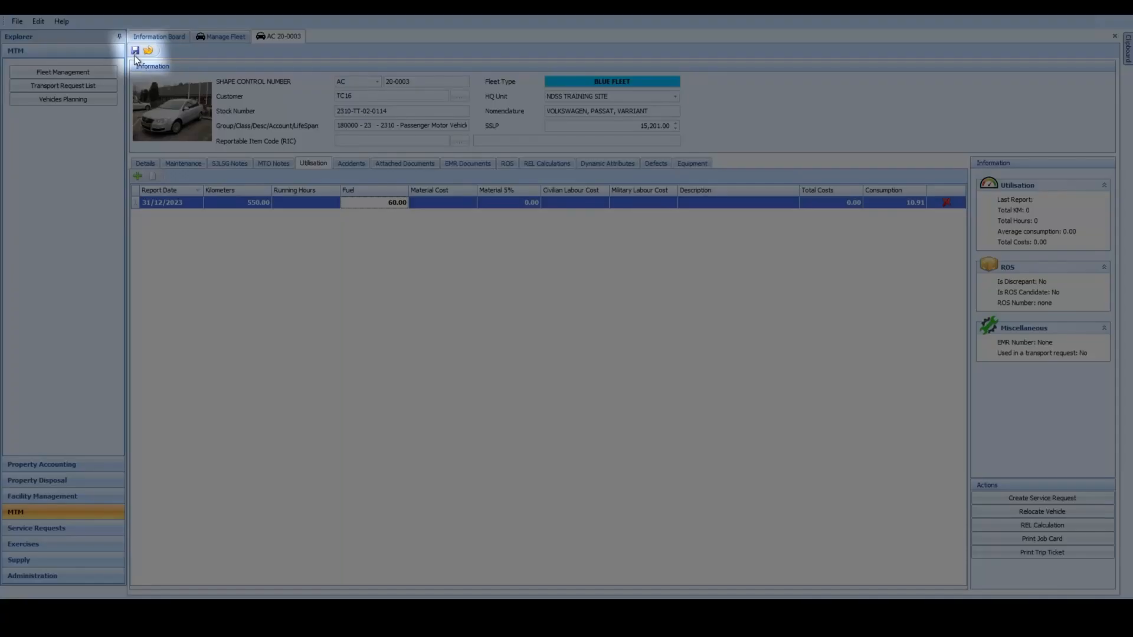
click(136, 50)
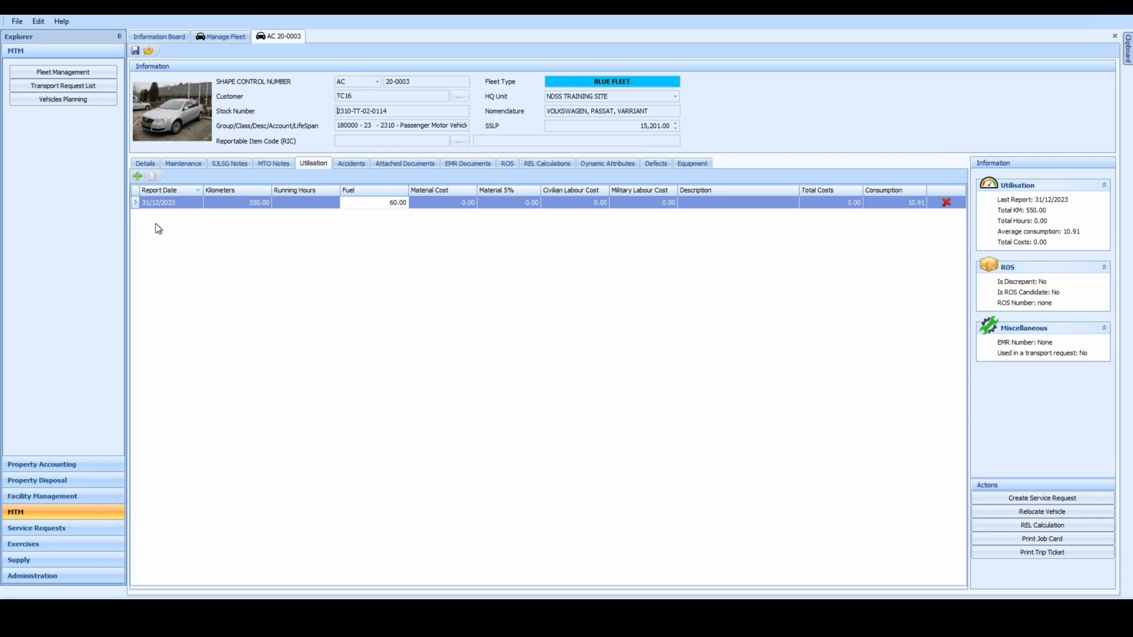
Step: Add a second utilisation record to vehicle 20-0003 with the report date 01/12/2023
click(137, 176)
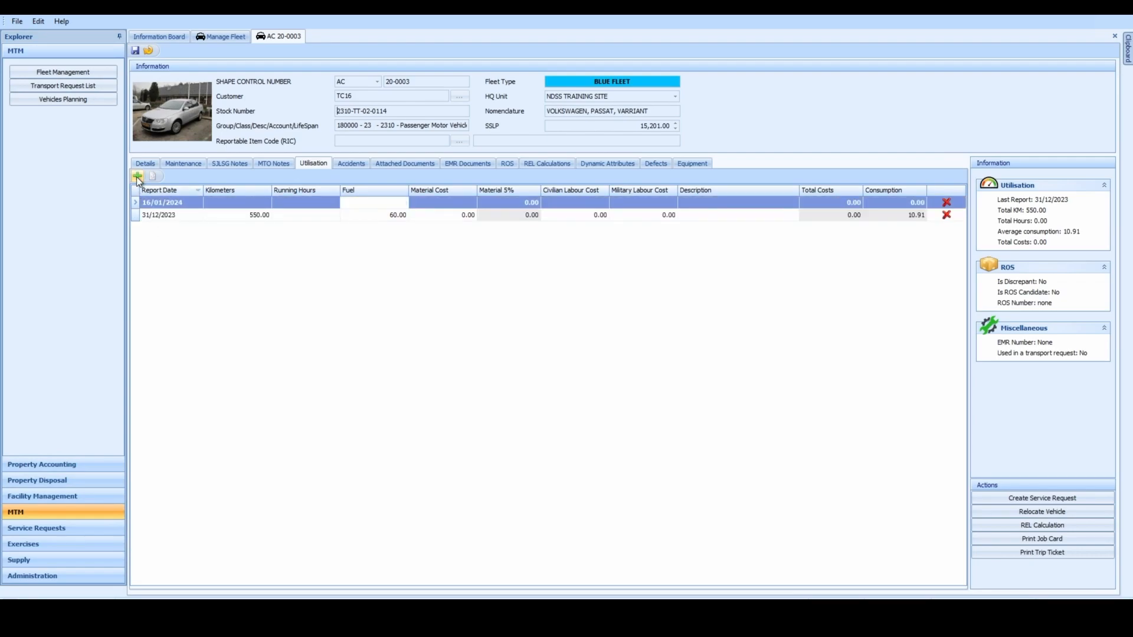
click(188, 203)
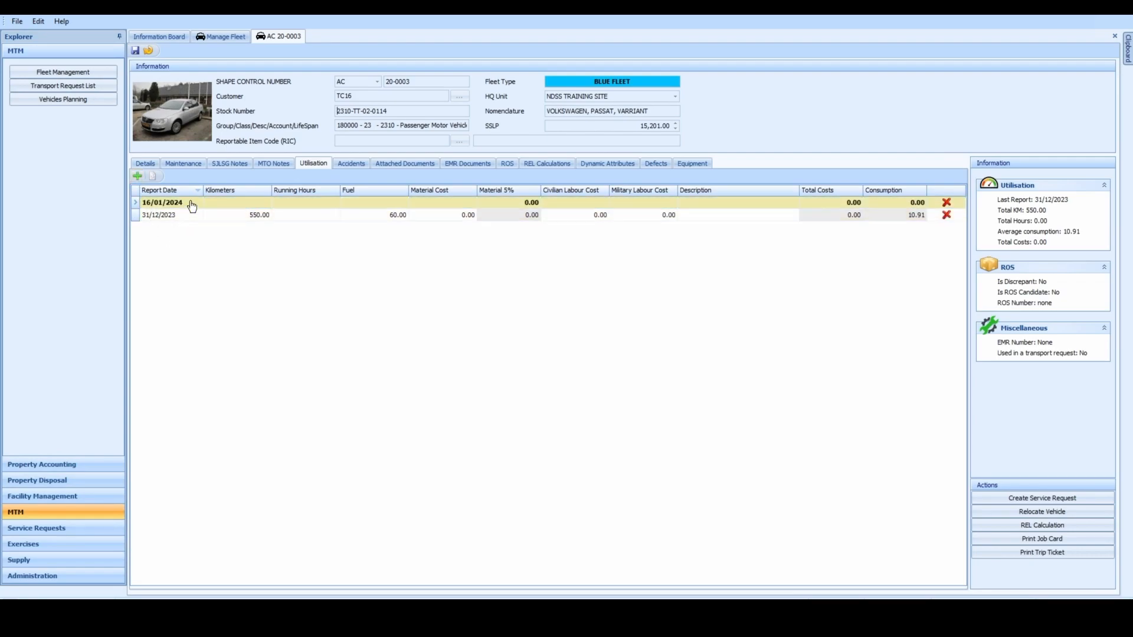
click(199, 203)
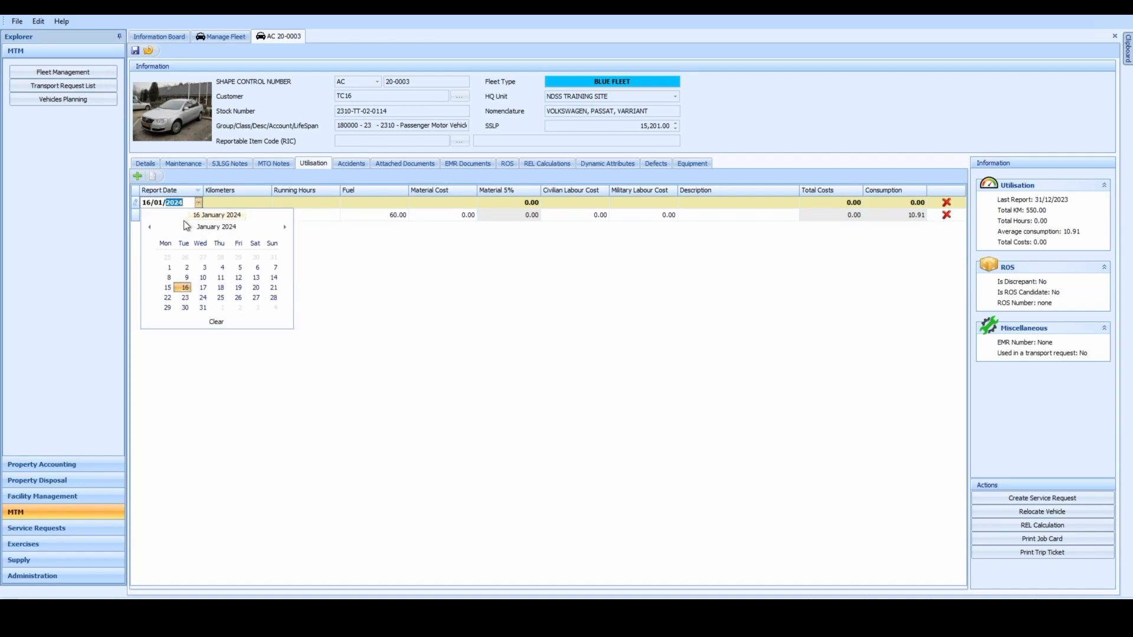
click(144, 225)
click(200, 204)
click(200, 203)
click(200, 205)
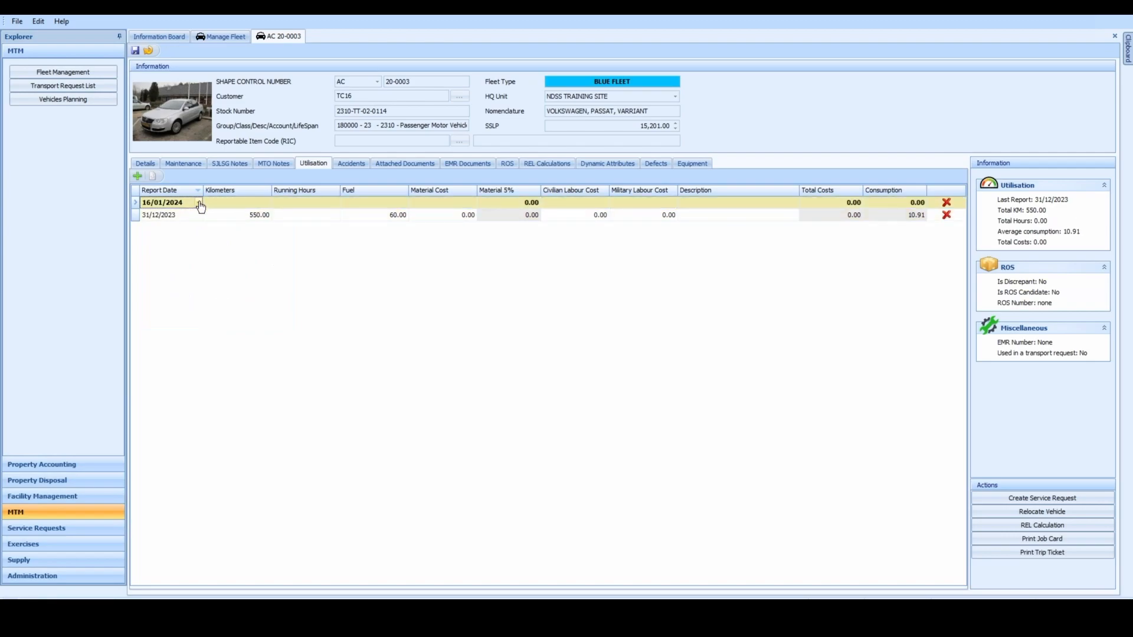
click(150, 228)
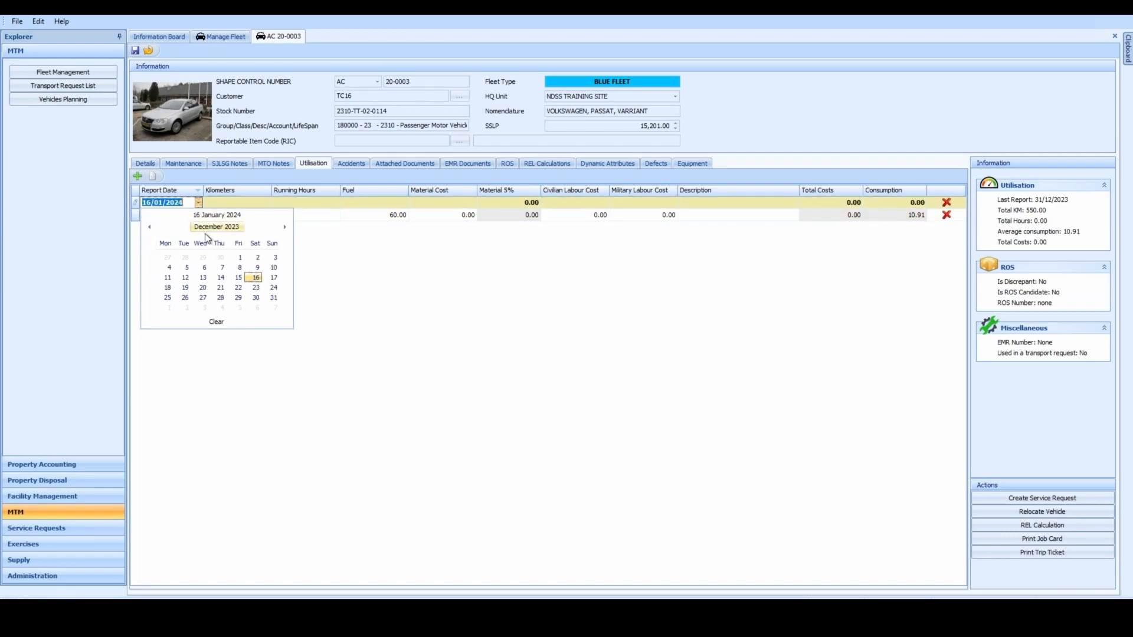
click(238, 258)
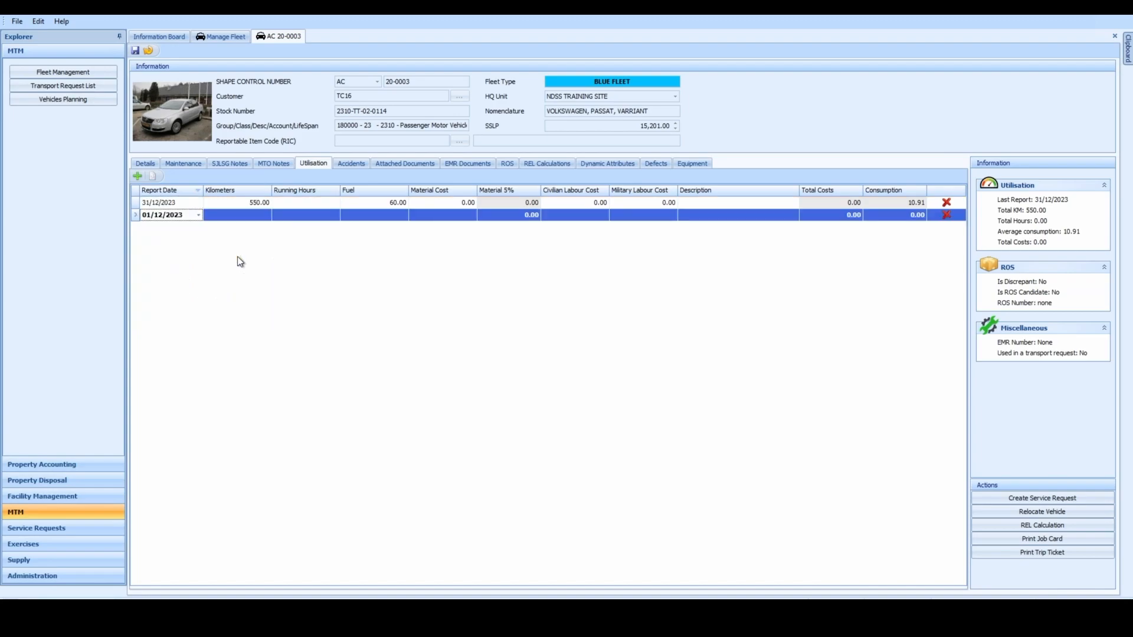
Step: Enter 65 000 kilometers and 1 200 fuel in the 01/12/2023 utilisation record and save the vehicle
click(246, 216)
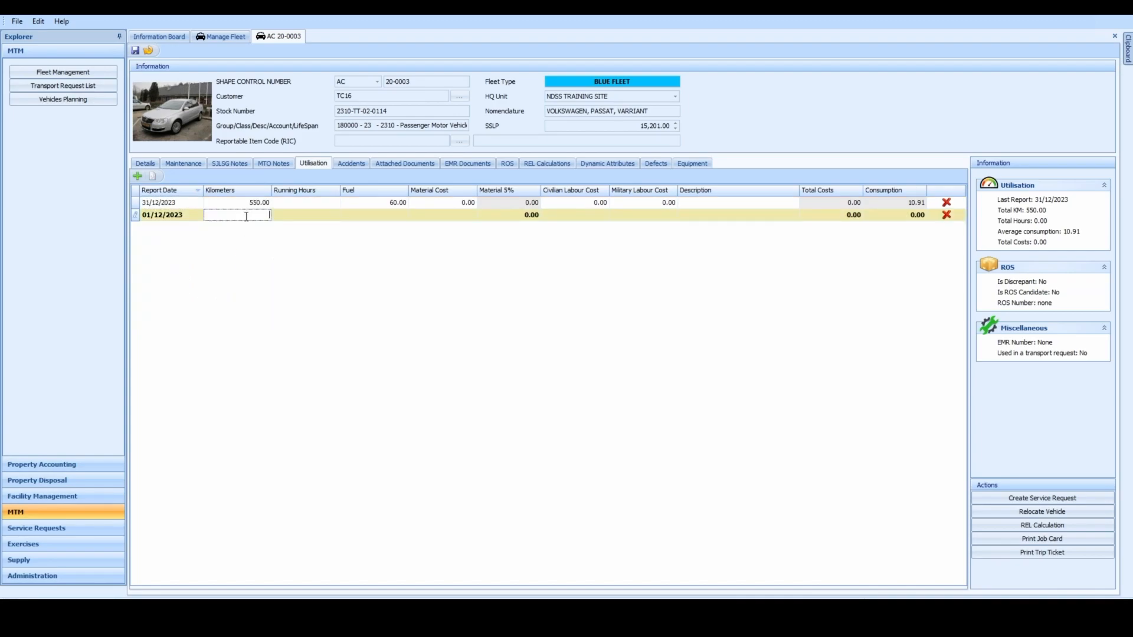
text(65 000)
key(Return)
click(392, 217)
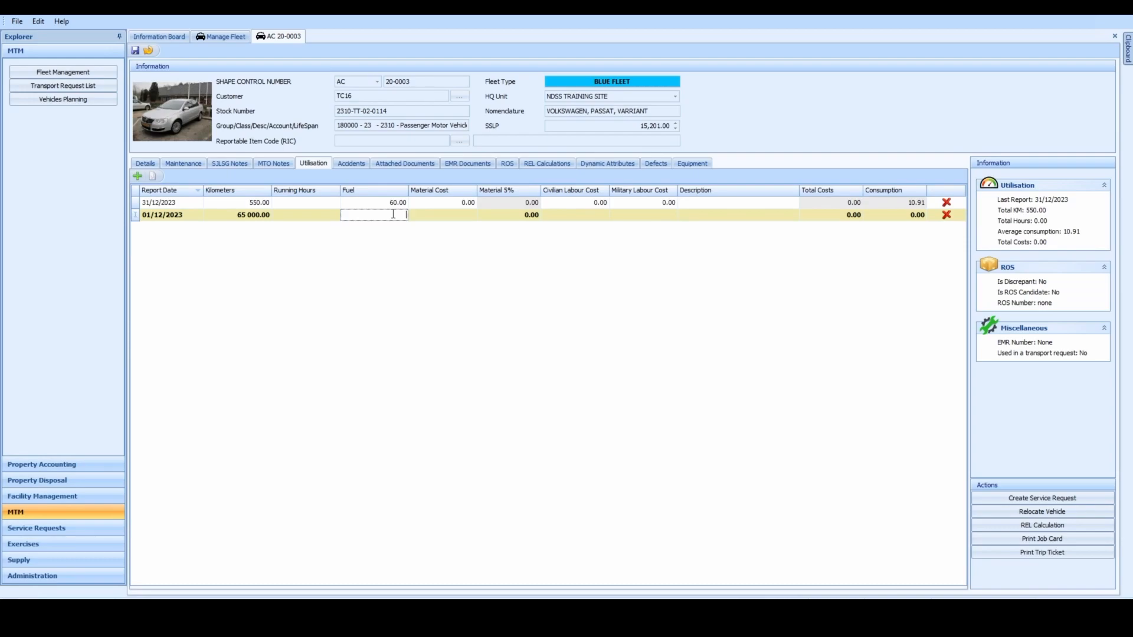
text(120)
click(388, 225)
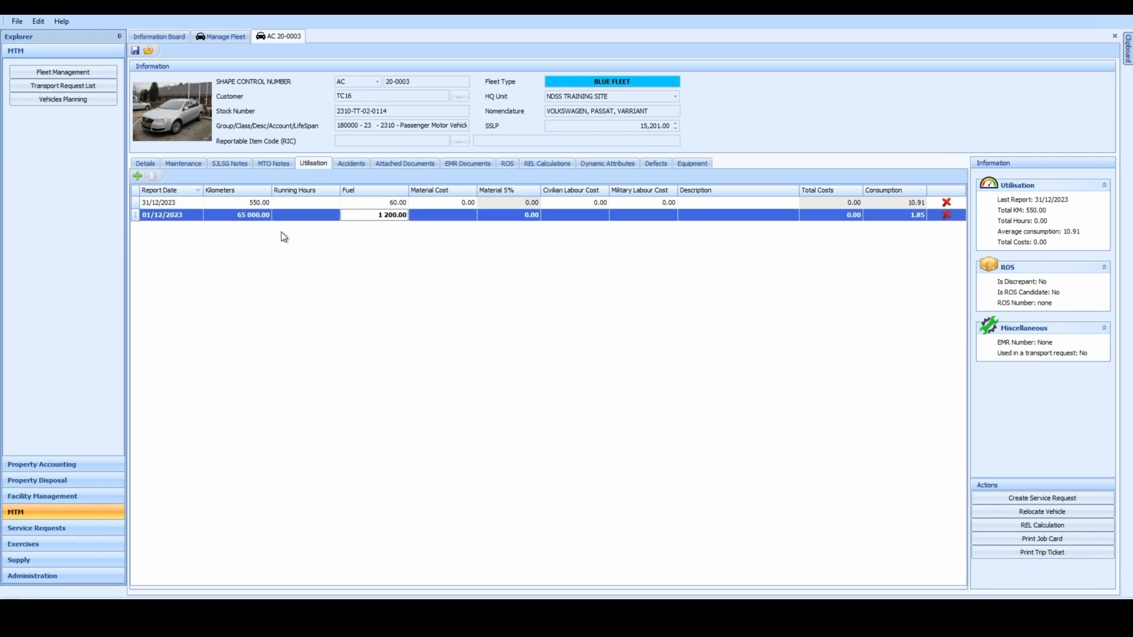
click(246, 218)
click(136, 51)
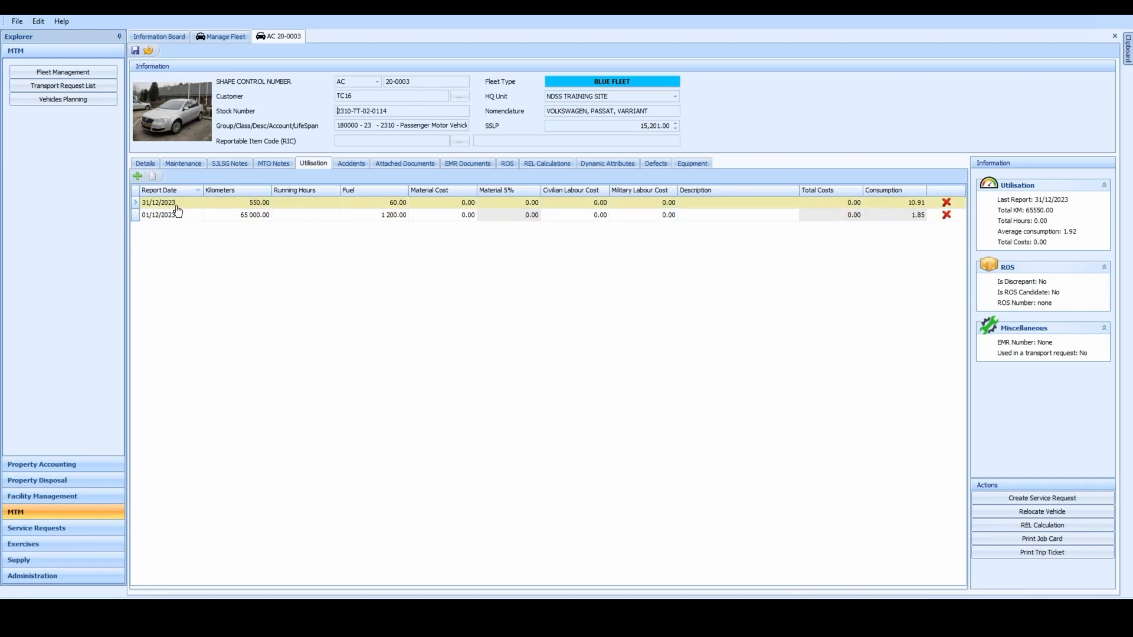
Step: Add a utilisation record dated 16/01/2024 with 45 kilometers and 10 fuel, and save the vehicle
click(137, 176)
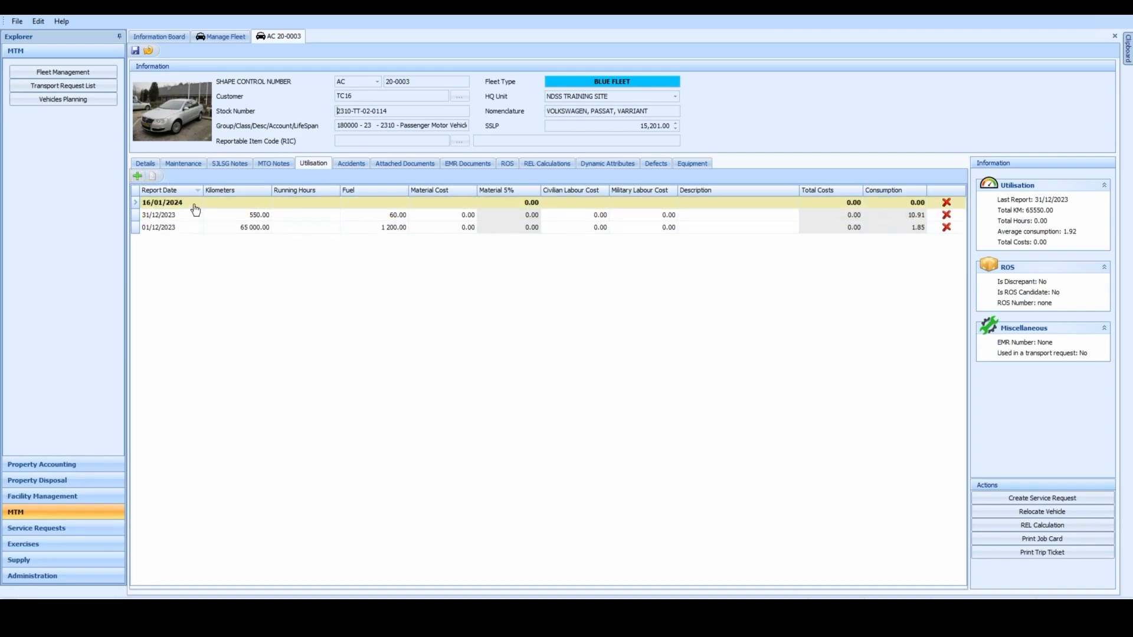
click(233, 204)
text(45)
click(367, 202)
text(1)
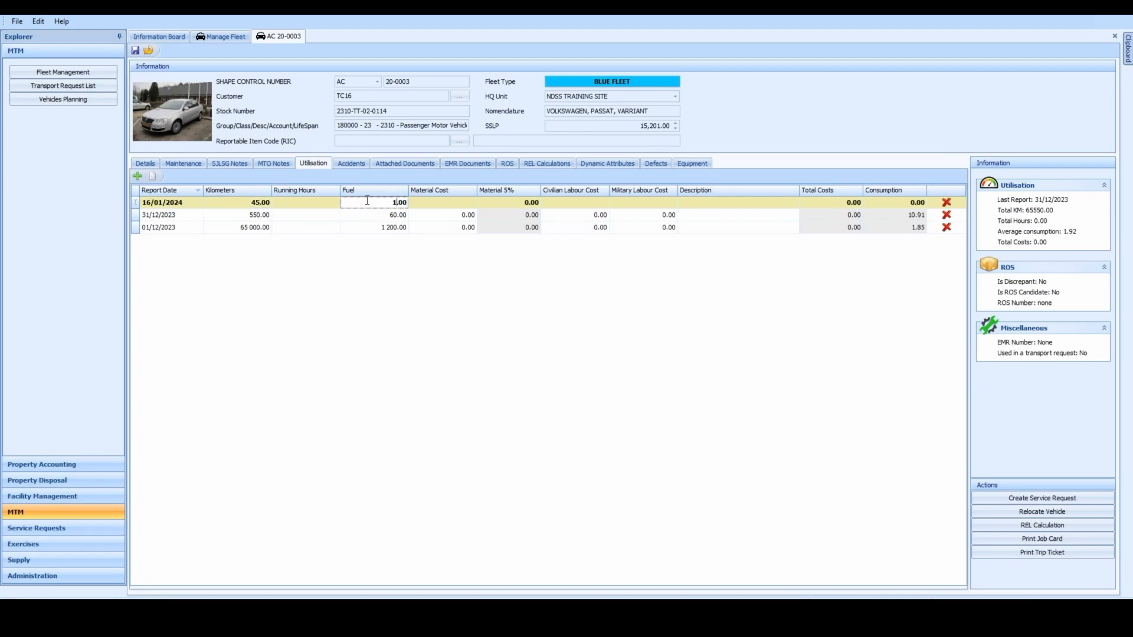
text(0)
key(Return)
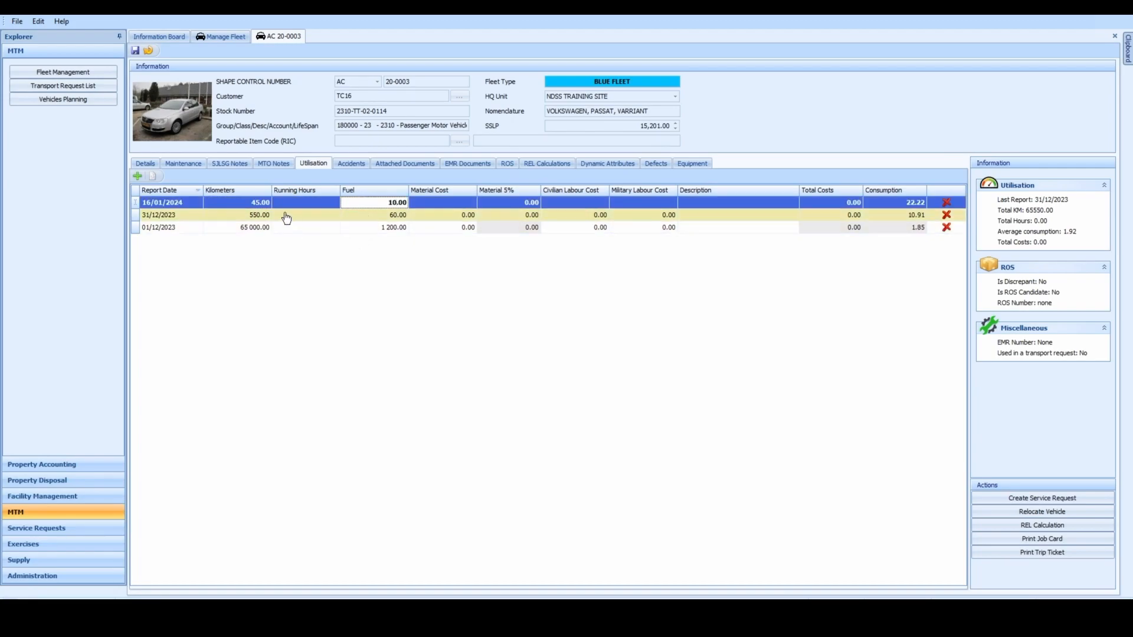
click(136, 52)
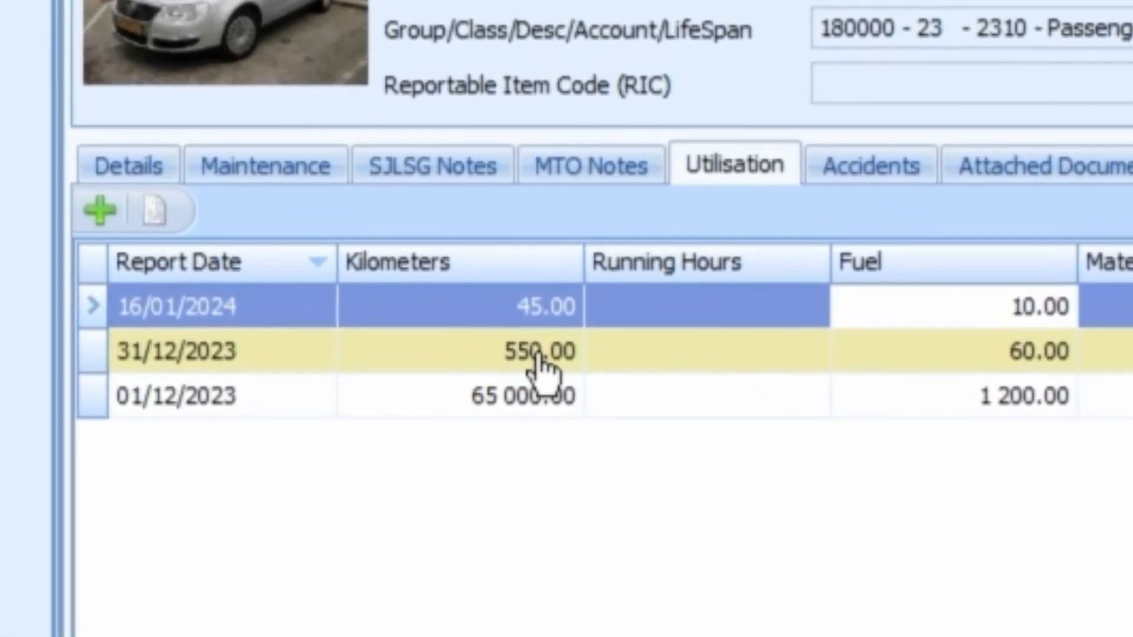
Step: Delete the 31/12/2023 utilisation record and save the vehicle
click(497, 360)
click(542, 353)
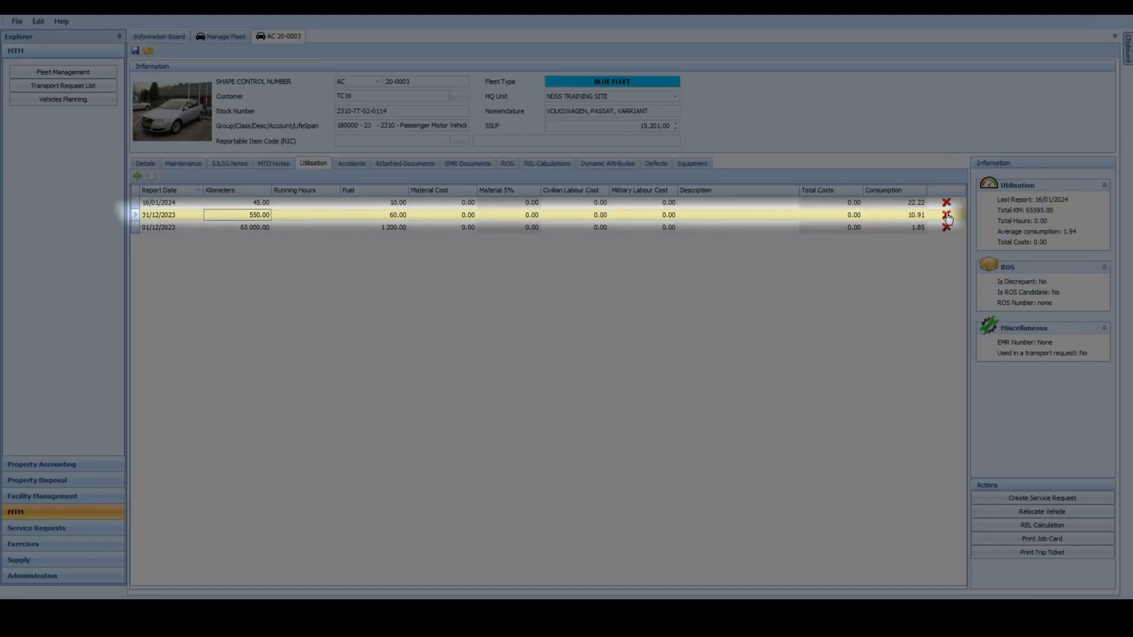
click(946, 215)
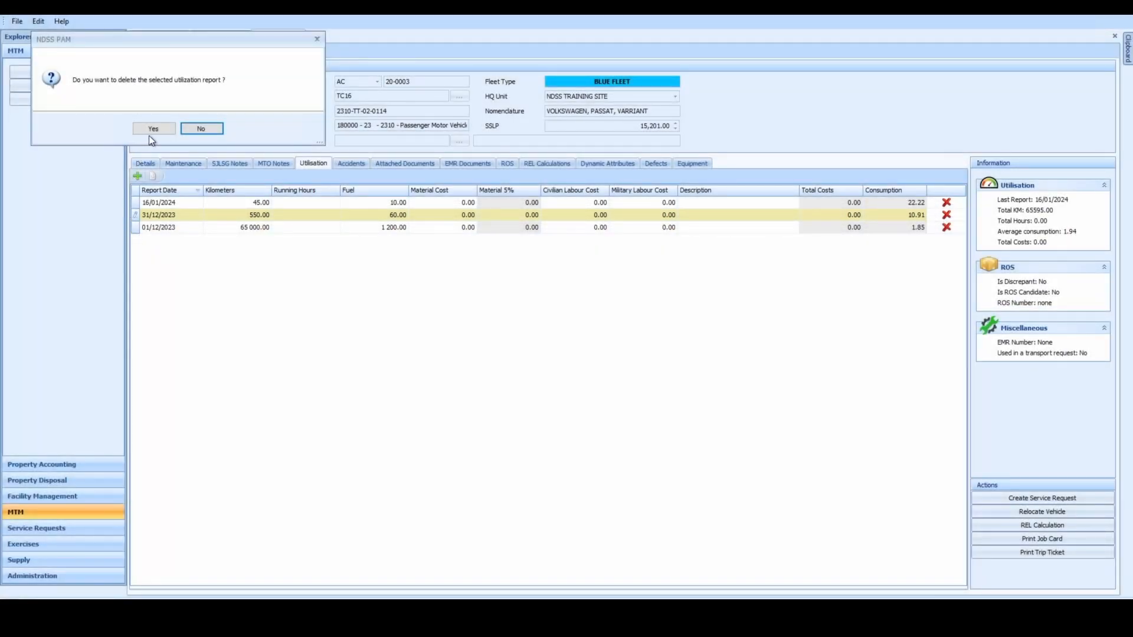
click(153, 129)
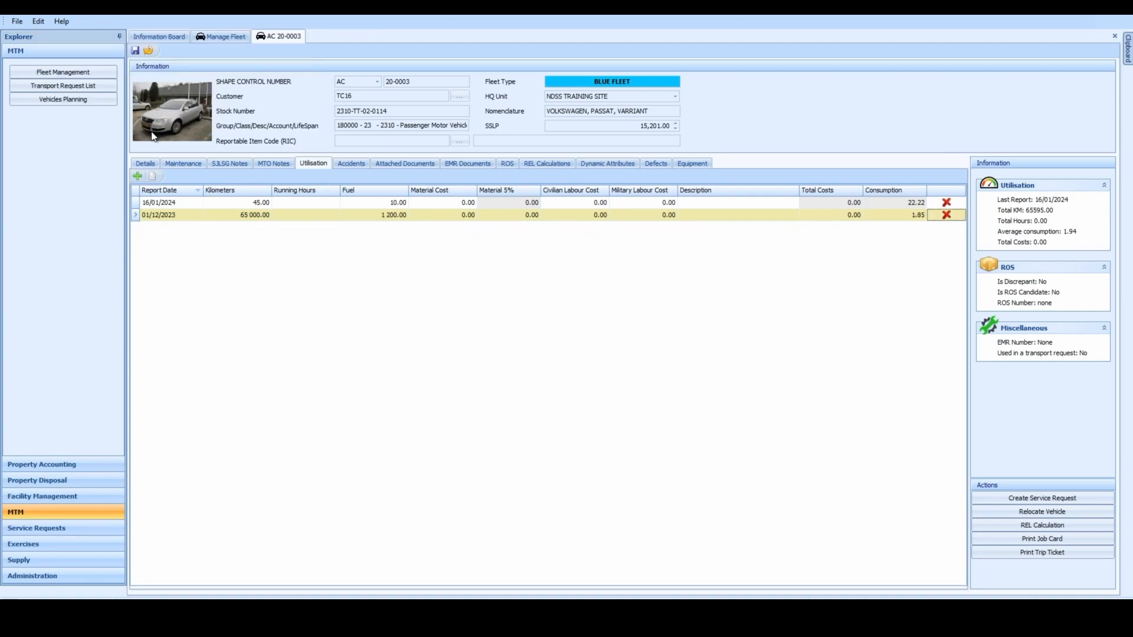
click(135, 50)
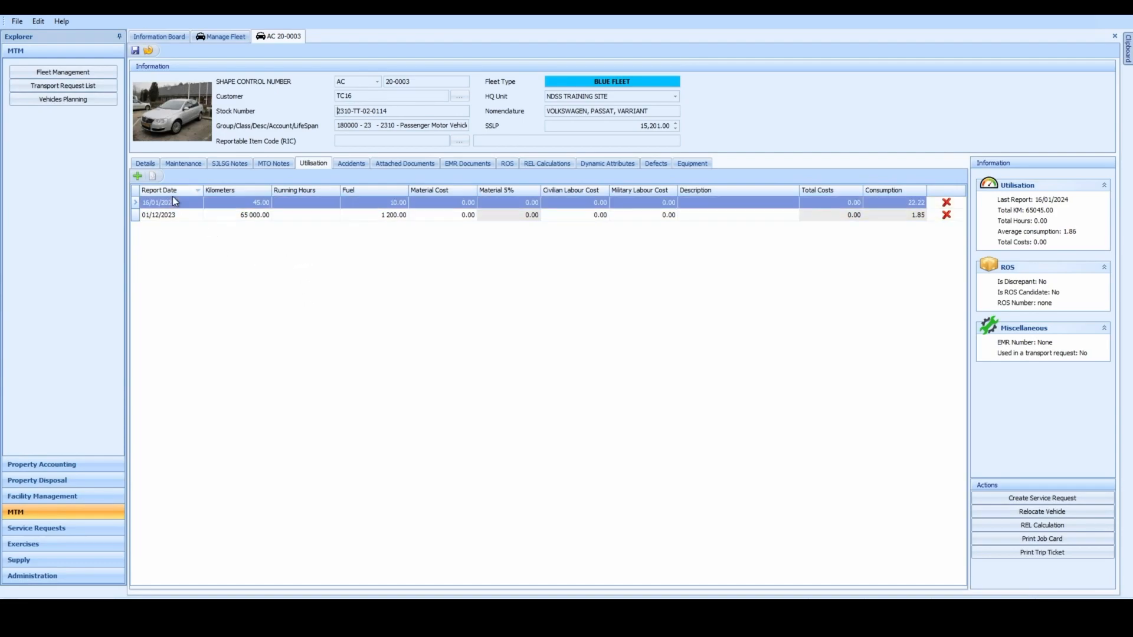
Step: Add another utilisation record with the report date 02/01/2024
click(137, 176)
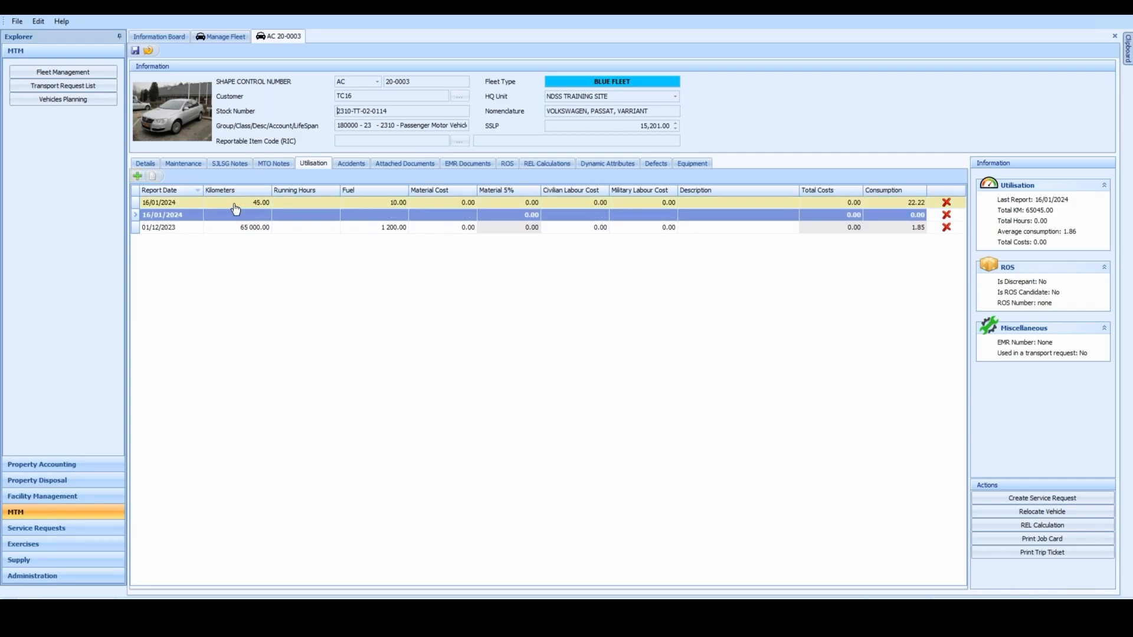
click(198, 219)
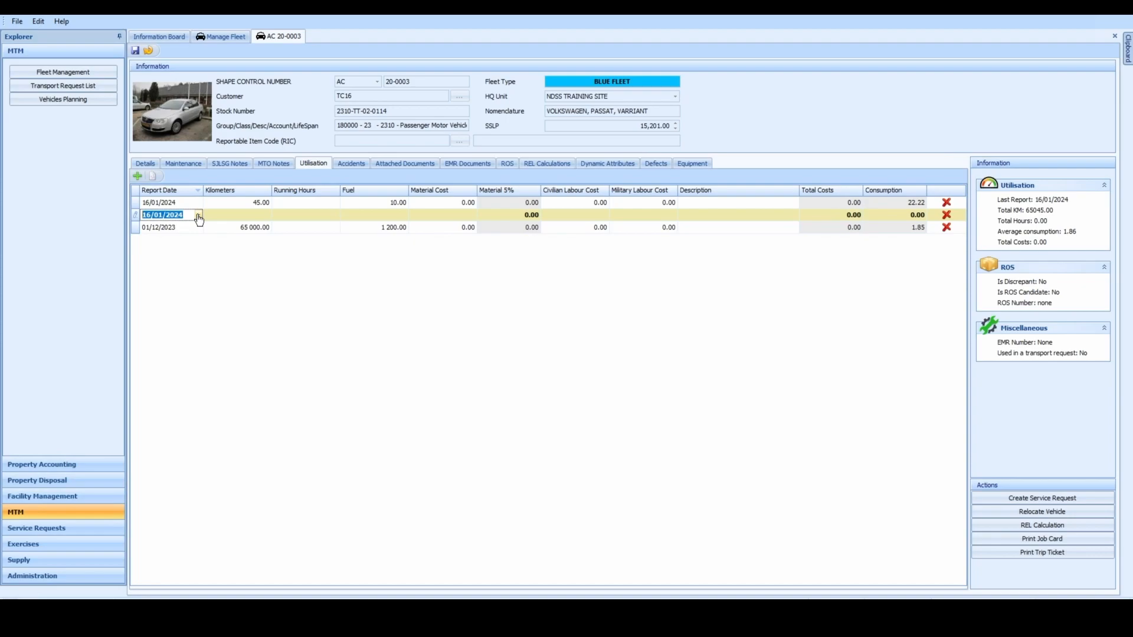
click(198, 216)
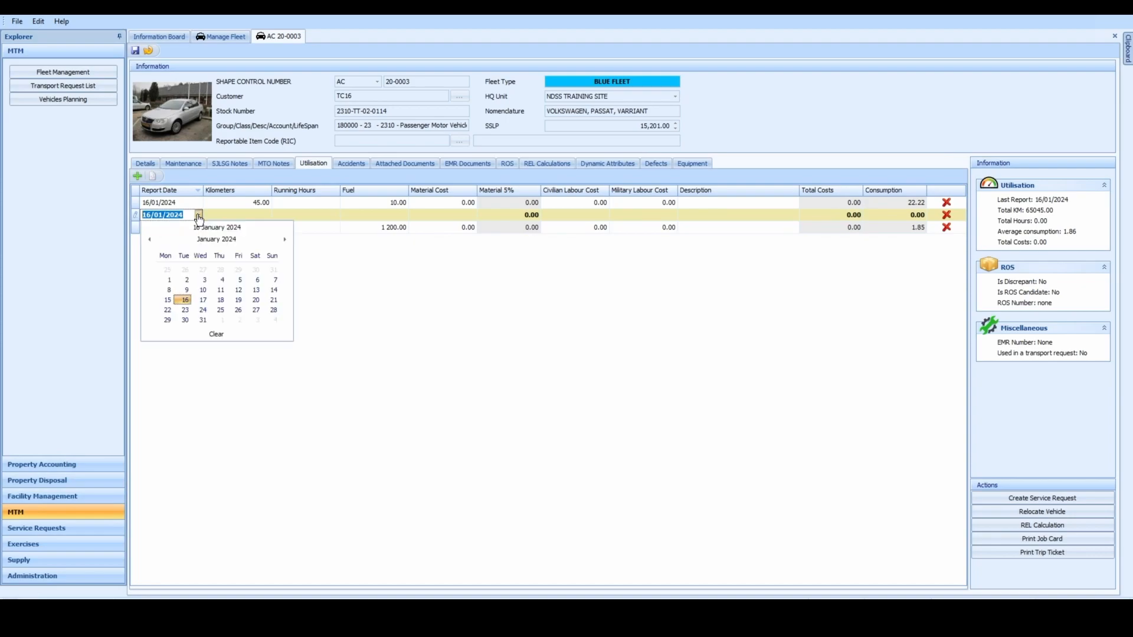
click(187, 278)
Step: Enter 80 kilometers and 15 fuel in the 02/01/2024 utilisation record
click(256, 216)
text(80)
click(379, 215)
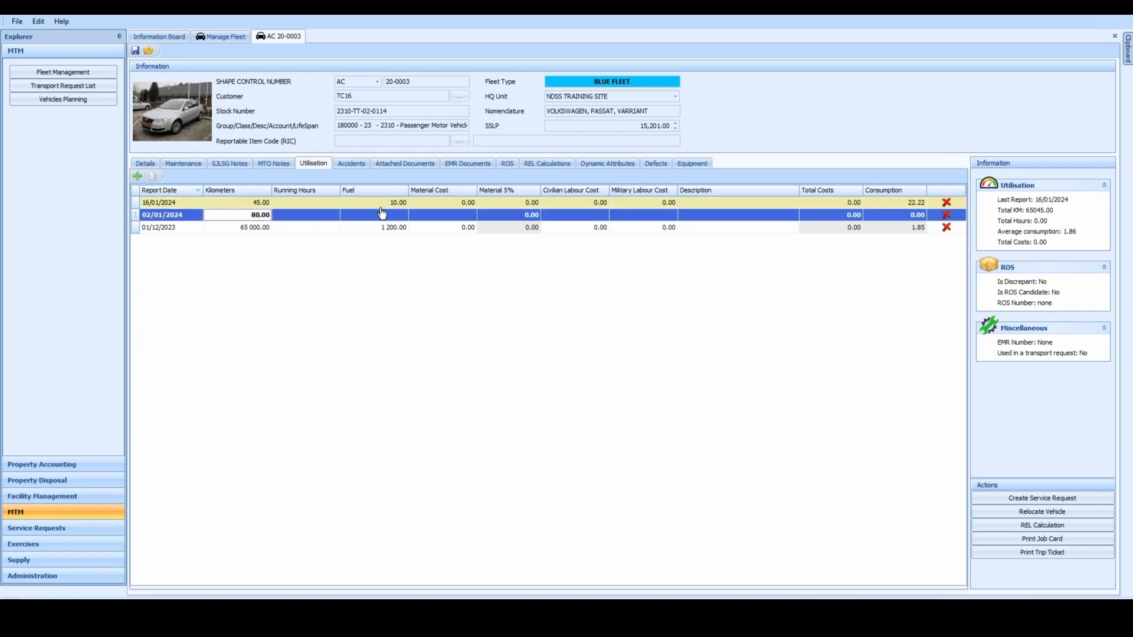
text(15)
key(Return)
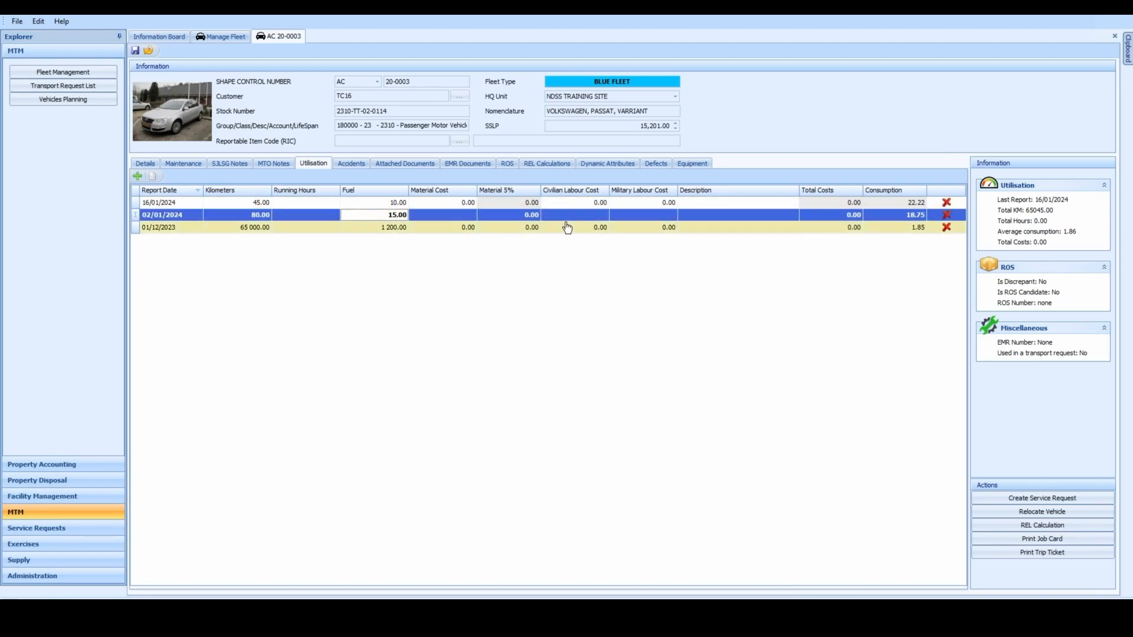
Step: Give the 02/01/2024 record a material cost of 35 and the description "wiper blades", and save the vehicle
click(449, 215)
text(35)
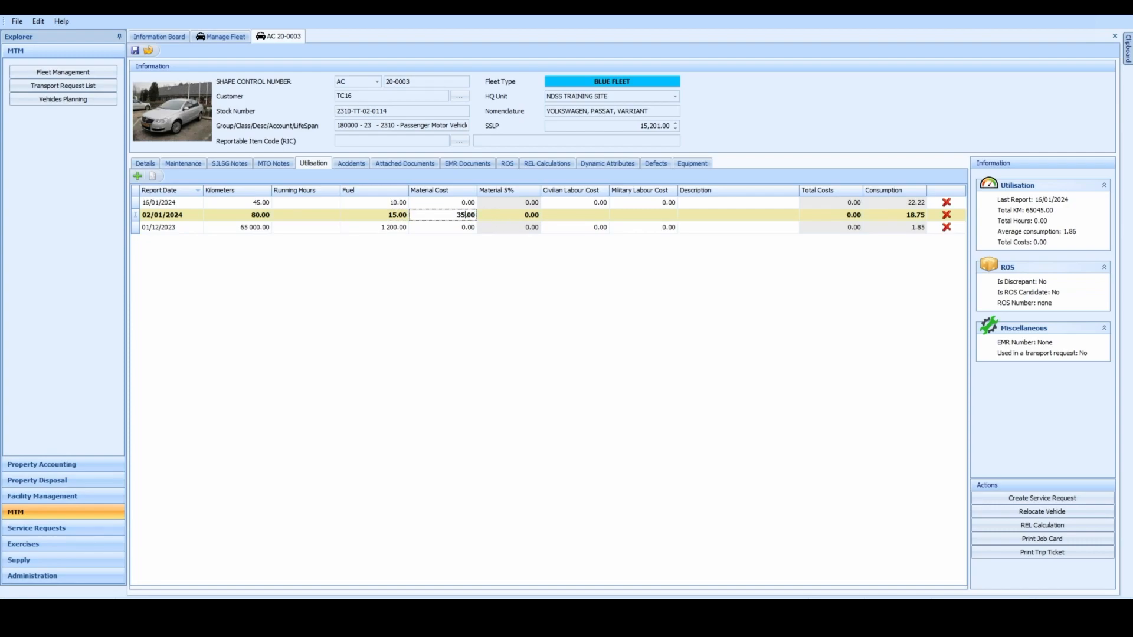
click(709, 213)
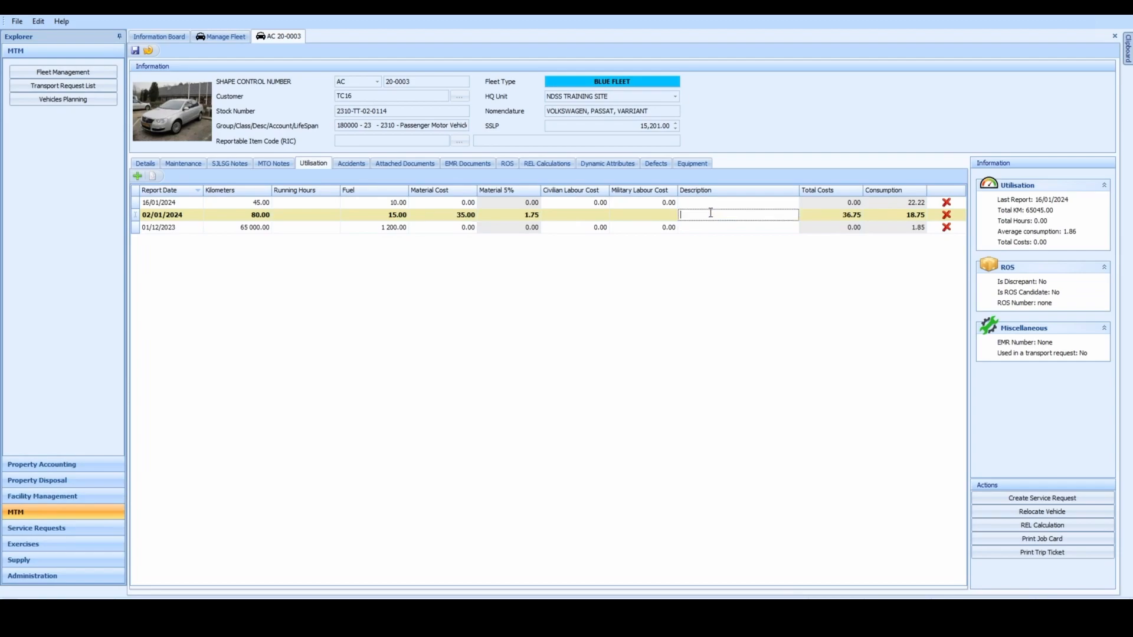
text(wiper blades)
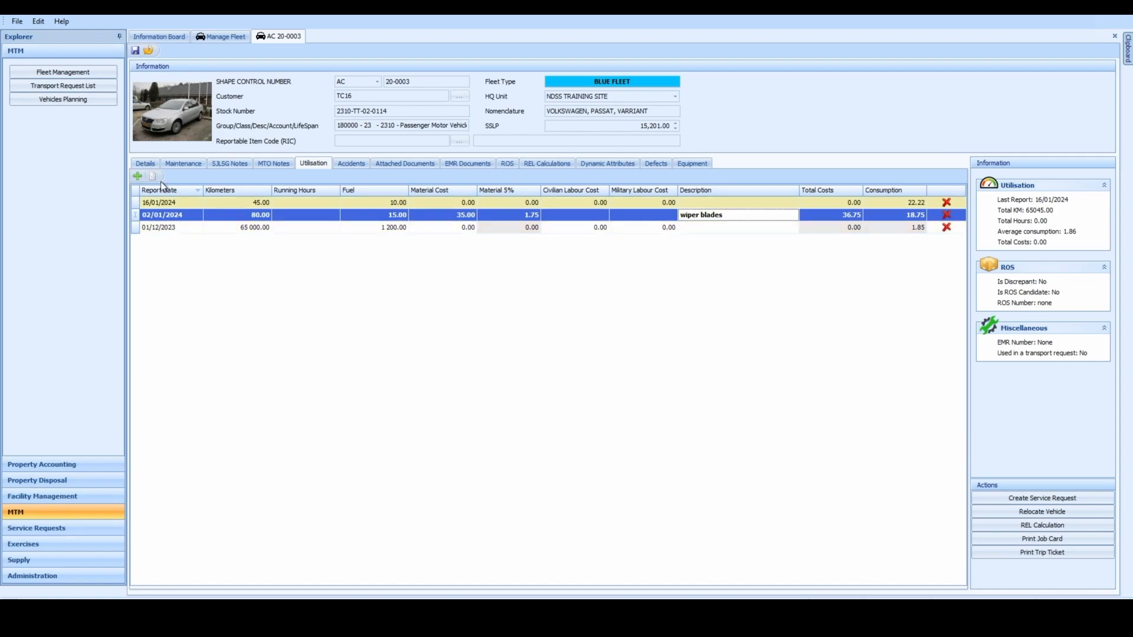
click(135, 50)
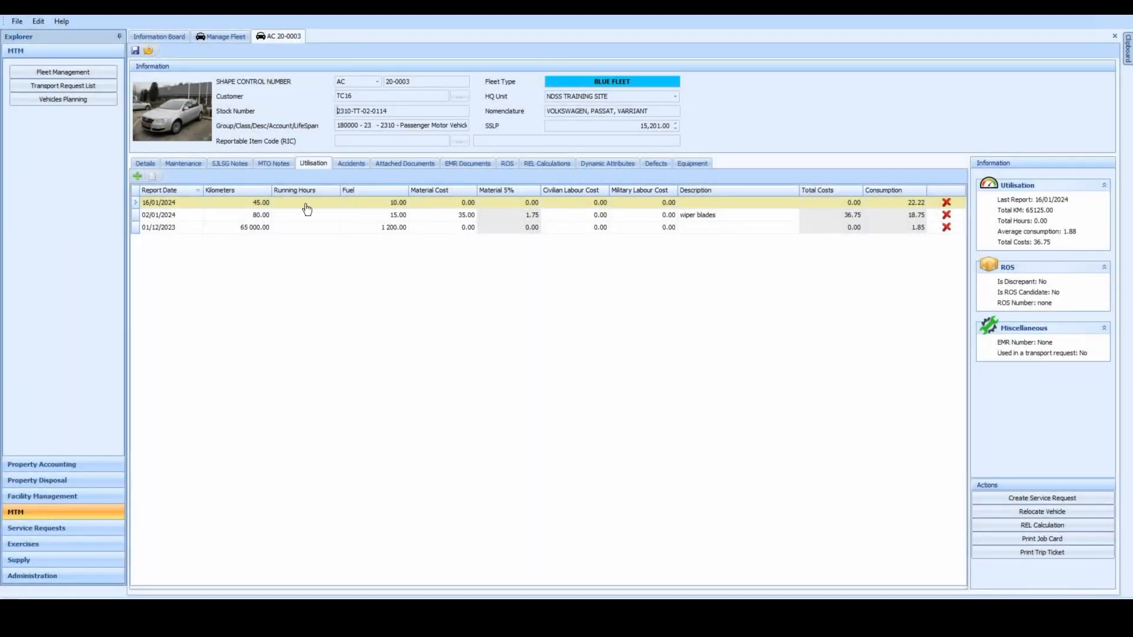
Step: Add a utilisation record with the report date 10/01/2024 for repair costs
click(137, 176)
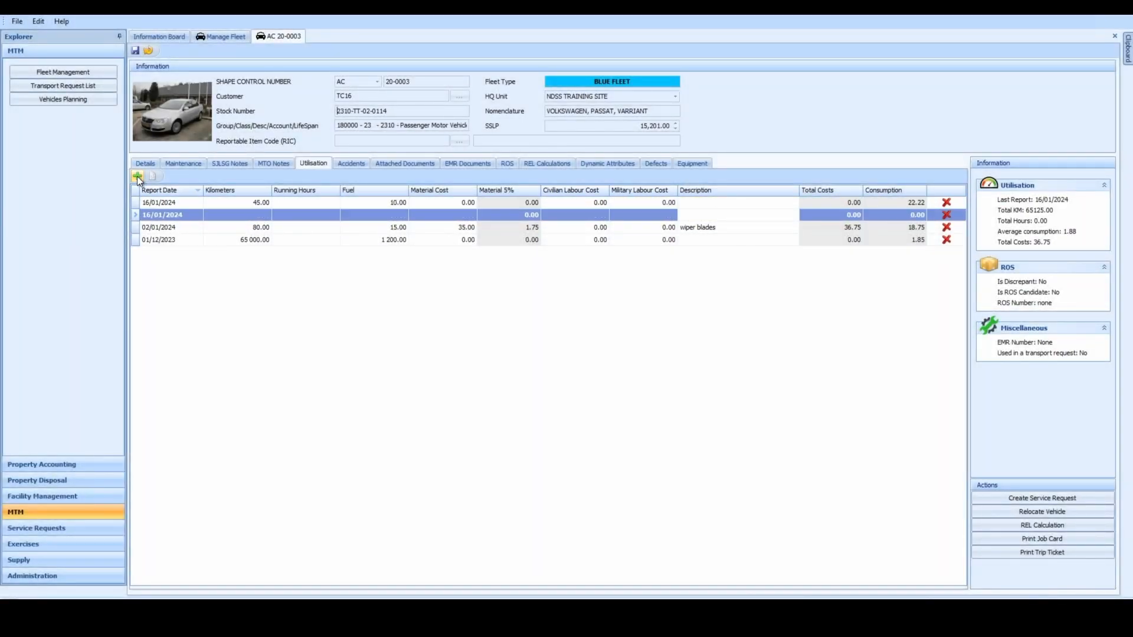
click(199, 217)
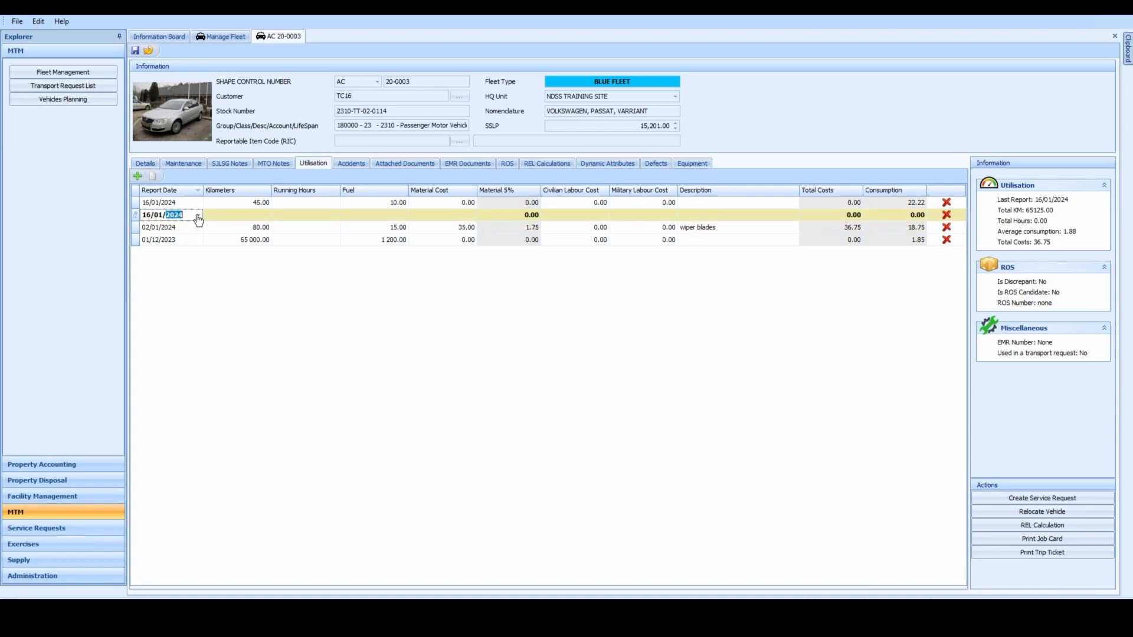
click(198, 216)
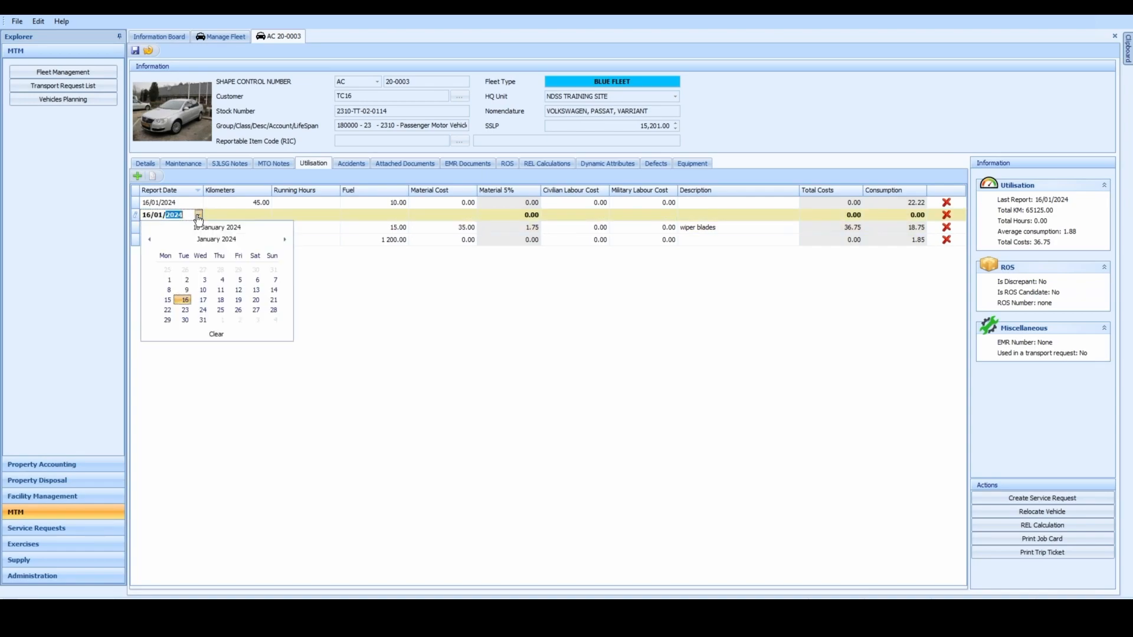
click(203, 289)
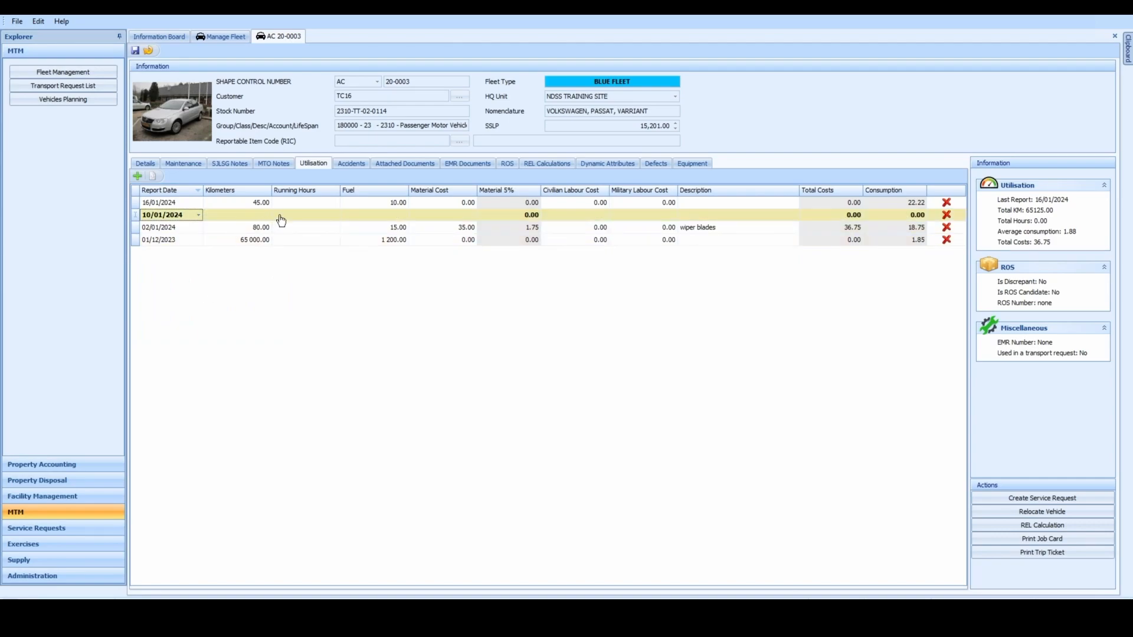
Step: Enter a material cost of 400 and a civilian labour cost of 275 in the 10/01/2024 record
click(583, 216)
click(453, 214)
text(400.00)
click(578, 214)
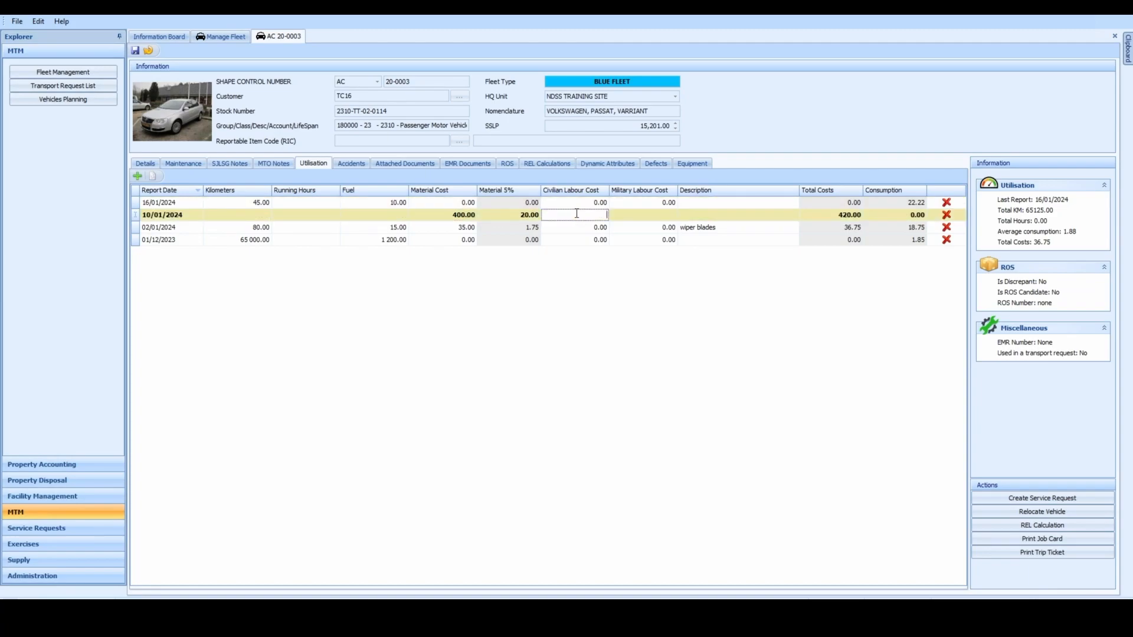
text(275)
key(Return)
Step: Enter the purchase order number as the description of the 10/01/2024 record and save the vehicle
click(687, 218)
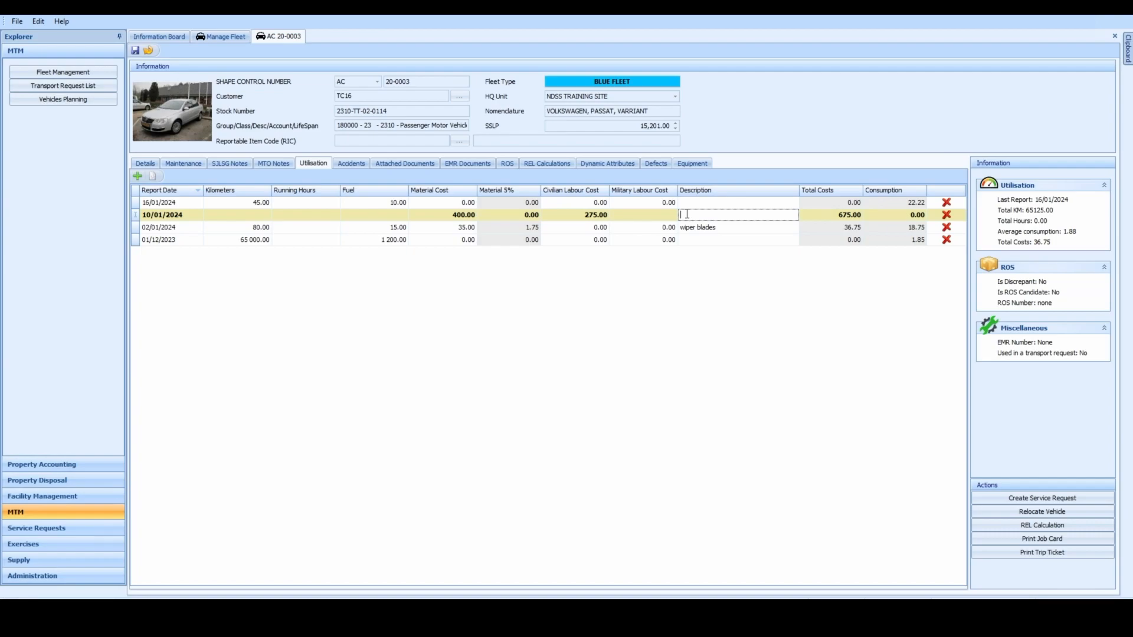
text(PO 4590821)
click(648, 219)
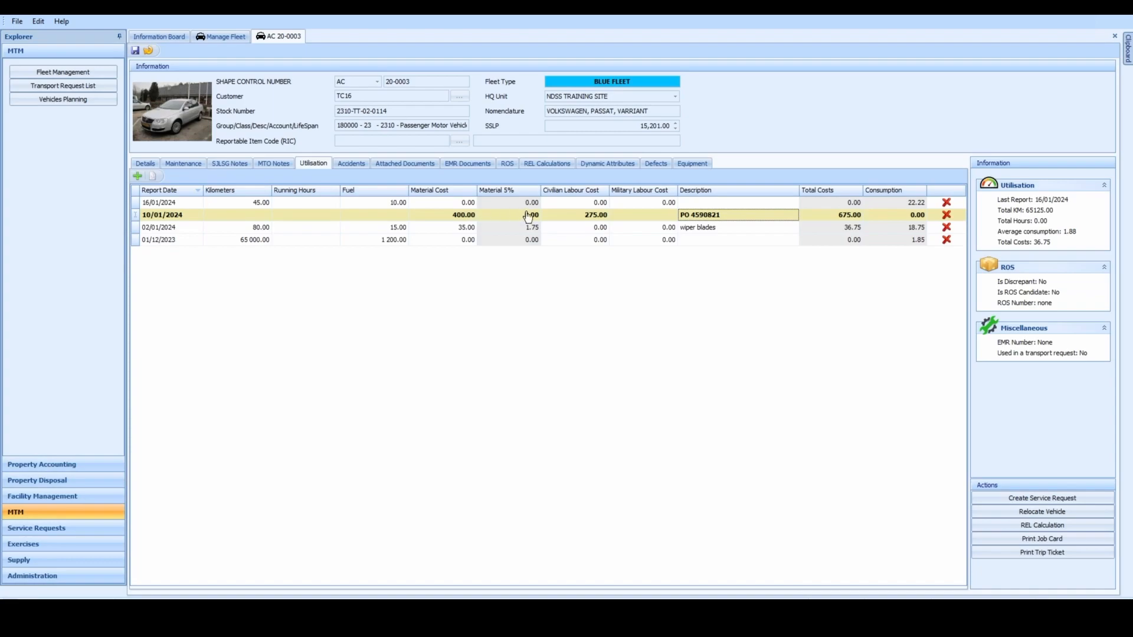
click(236, 215)
click(136, 52)
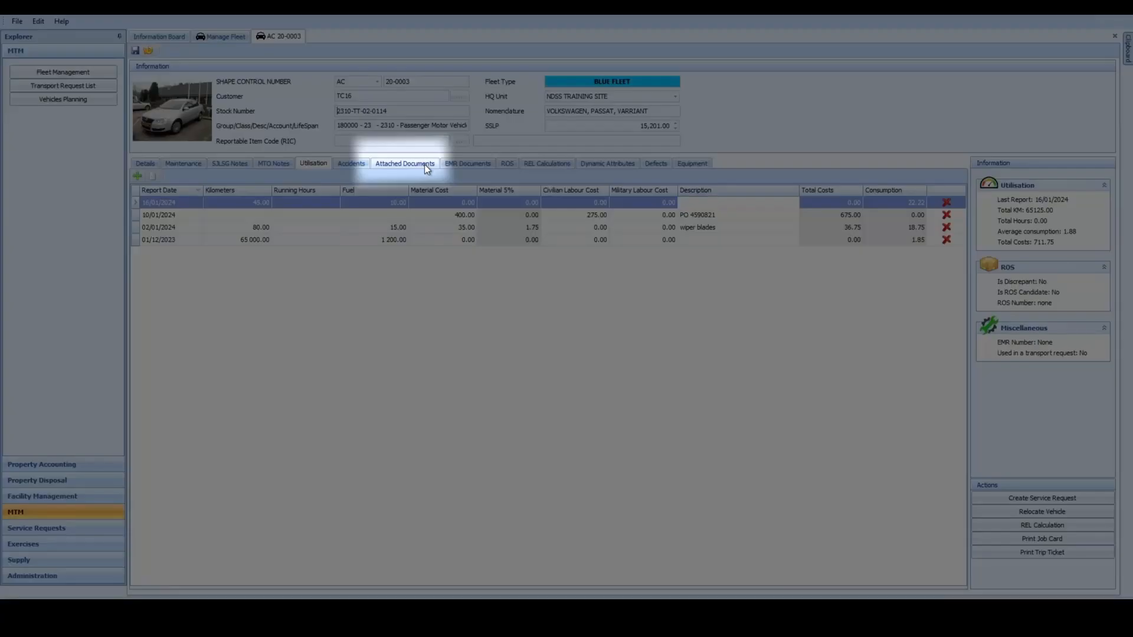
Step: Attach the file DUMMY INVOICE.docx from the Desktop to the documents of vehicle 20-0003
click(424, 165)
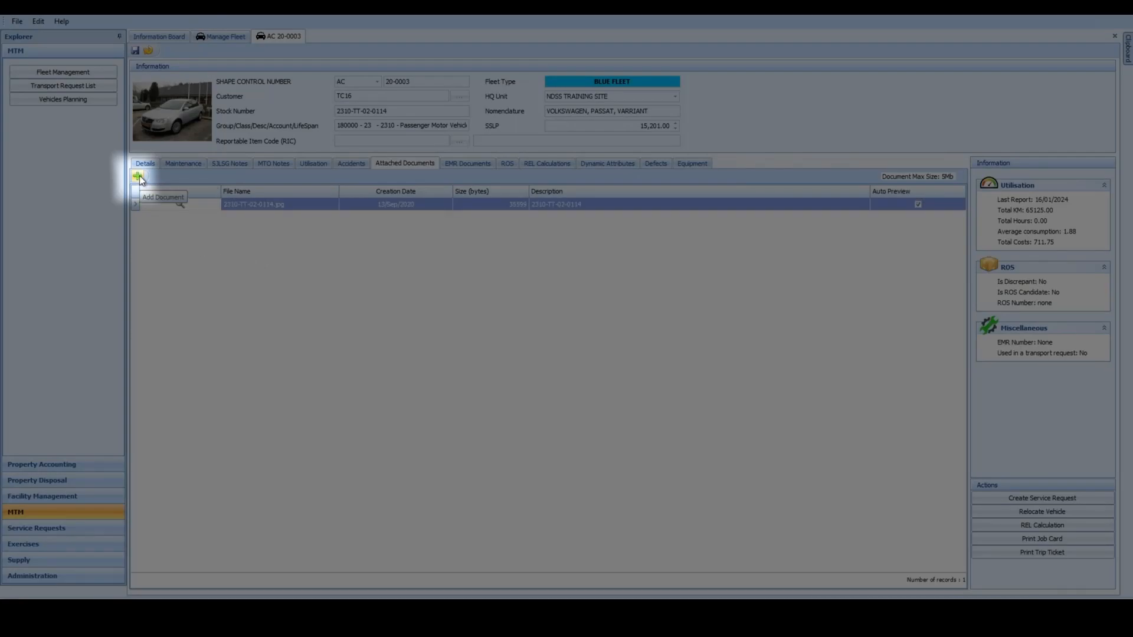
click(139, 177)
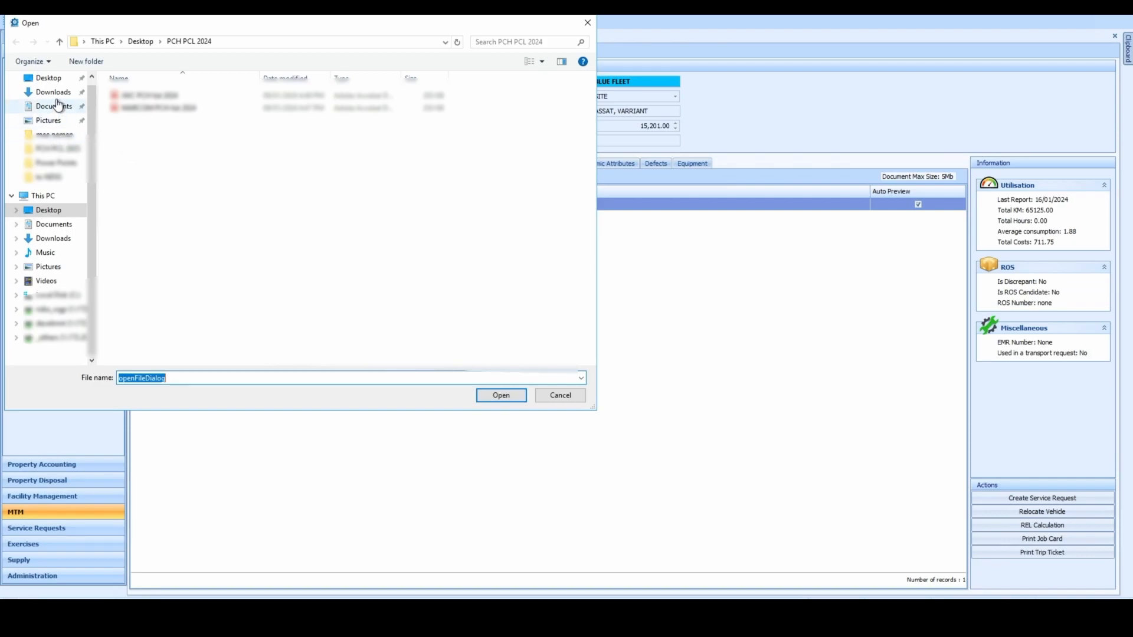
click(59, 79)
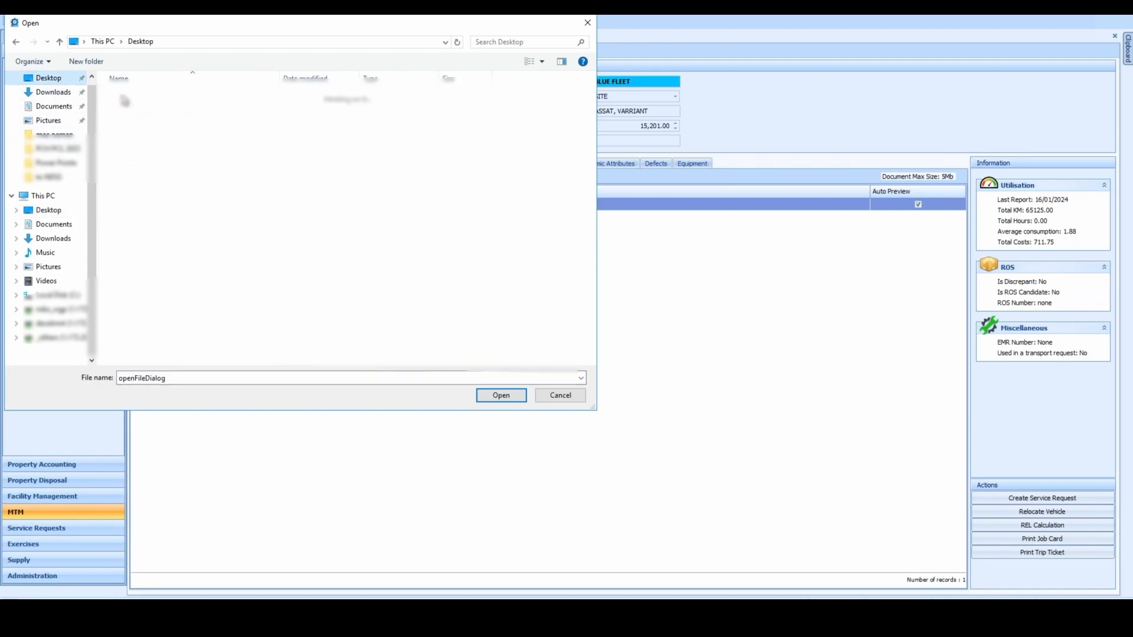
scroll(155, 230, down, 4)
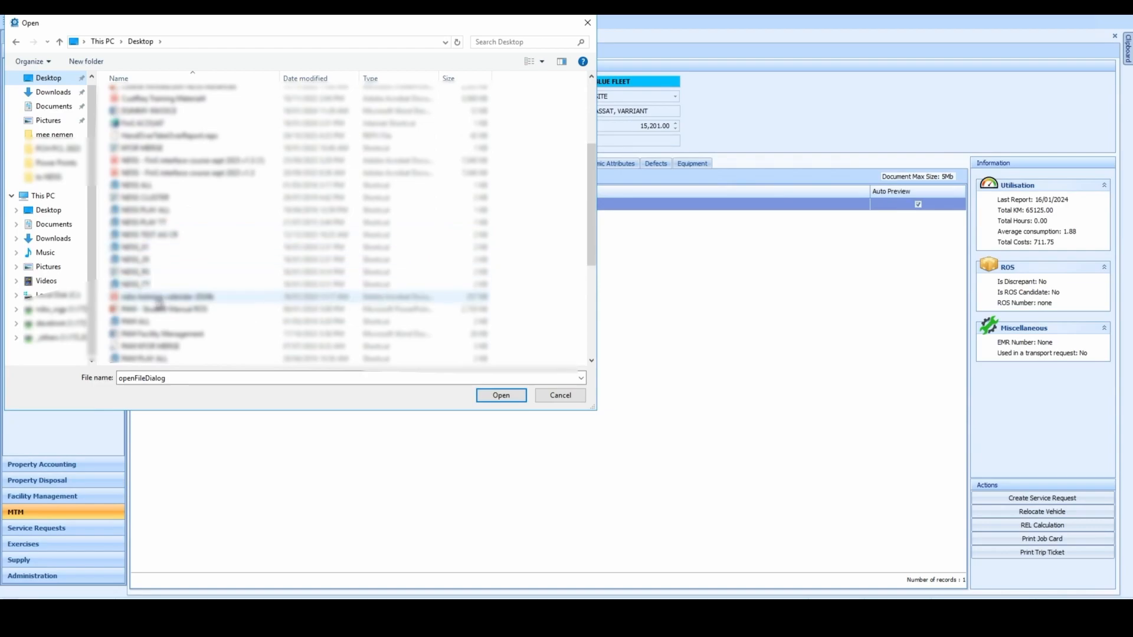
scroll(161, 303, down, 3)
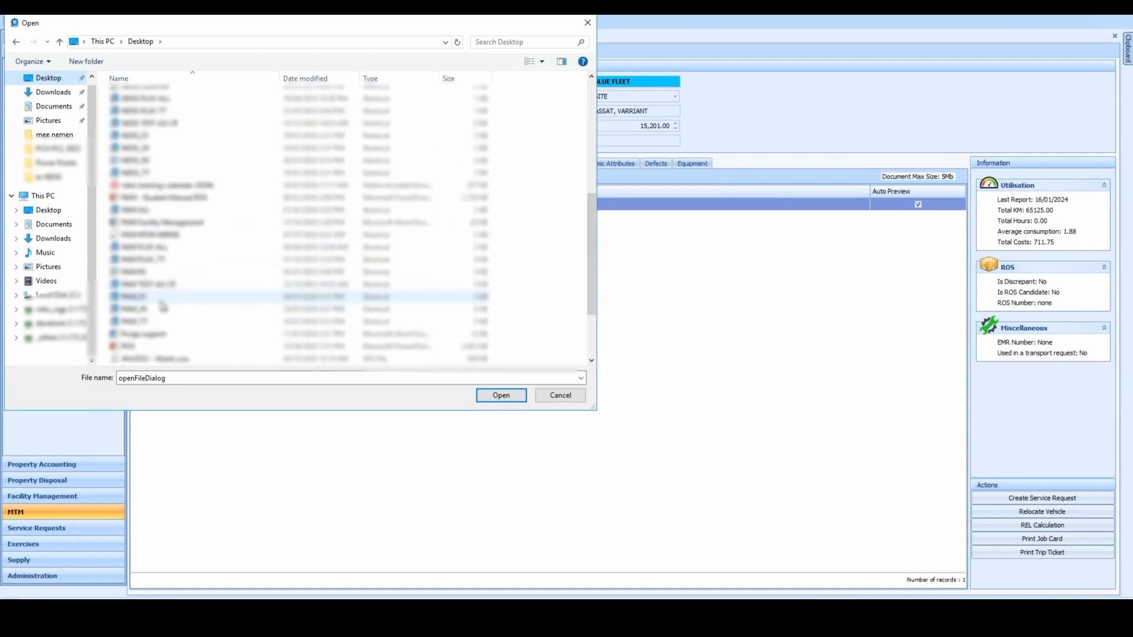
scroll(164, 305, down, 3)
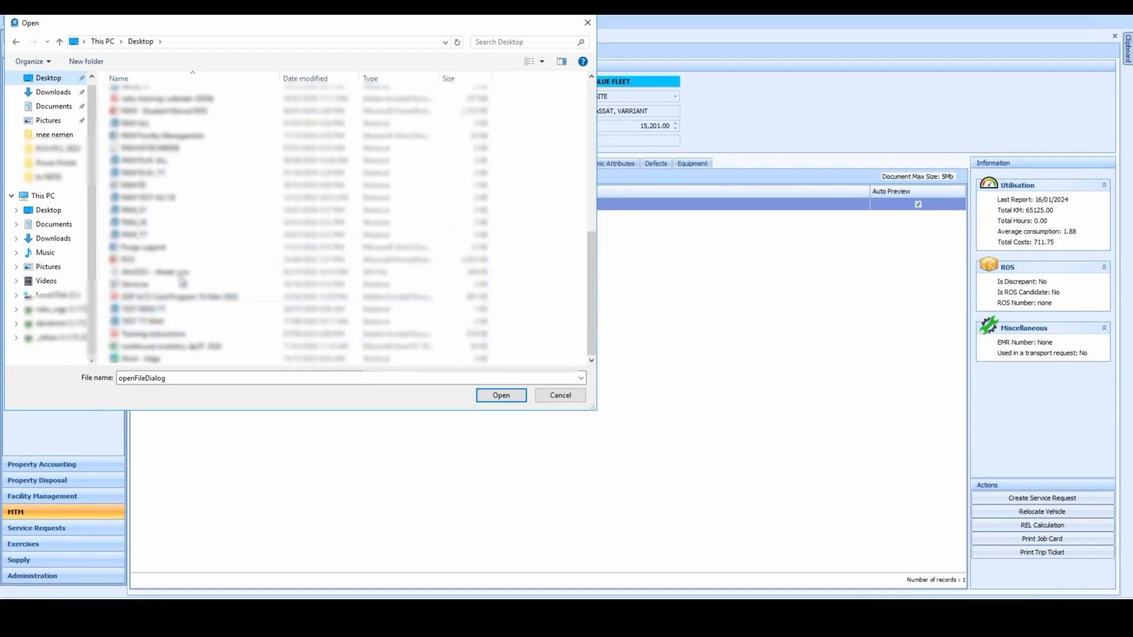
scroll(177, 255, up, 10)
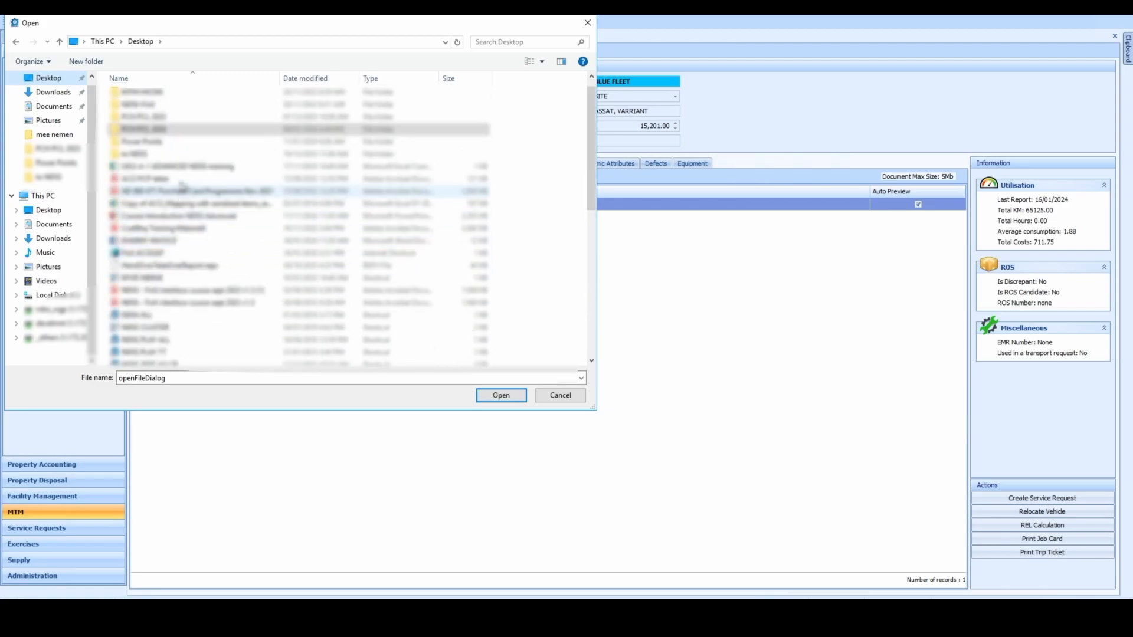
click(165, 241)
double_click(164, 242)
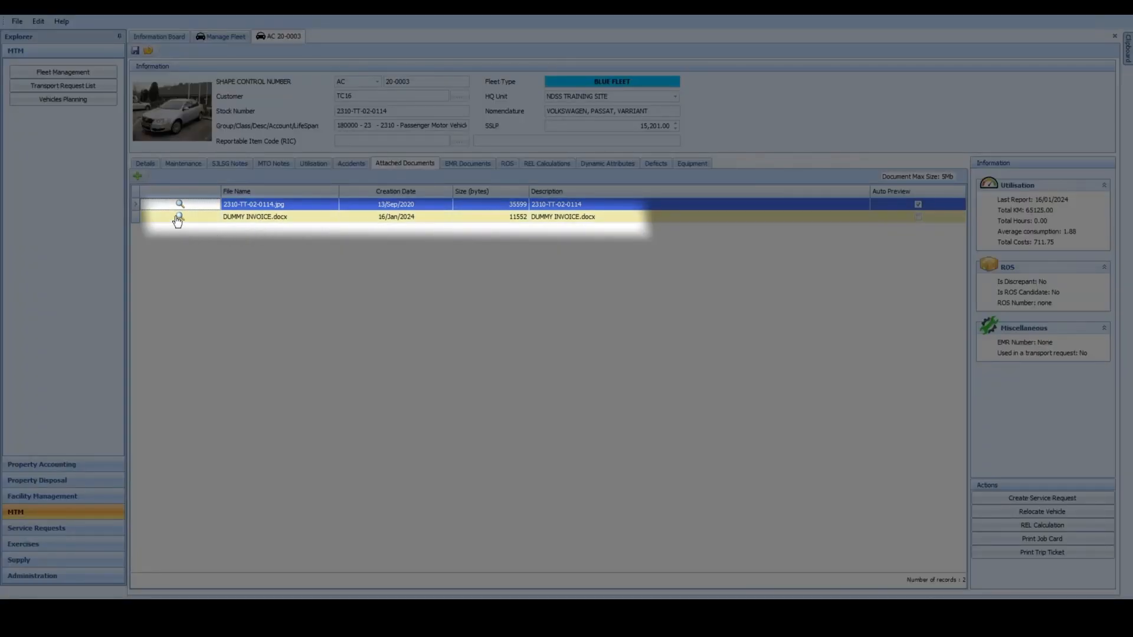
Step: Preview the attached DUMMY INVOICE.docx, close the preview and save the vehicle
click(180, 218)
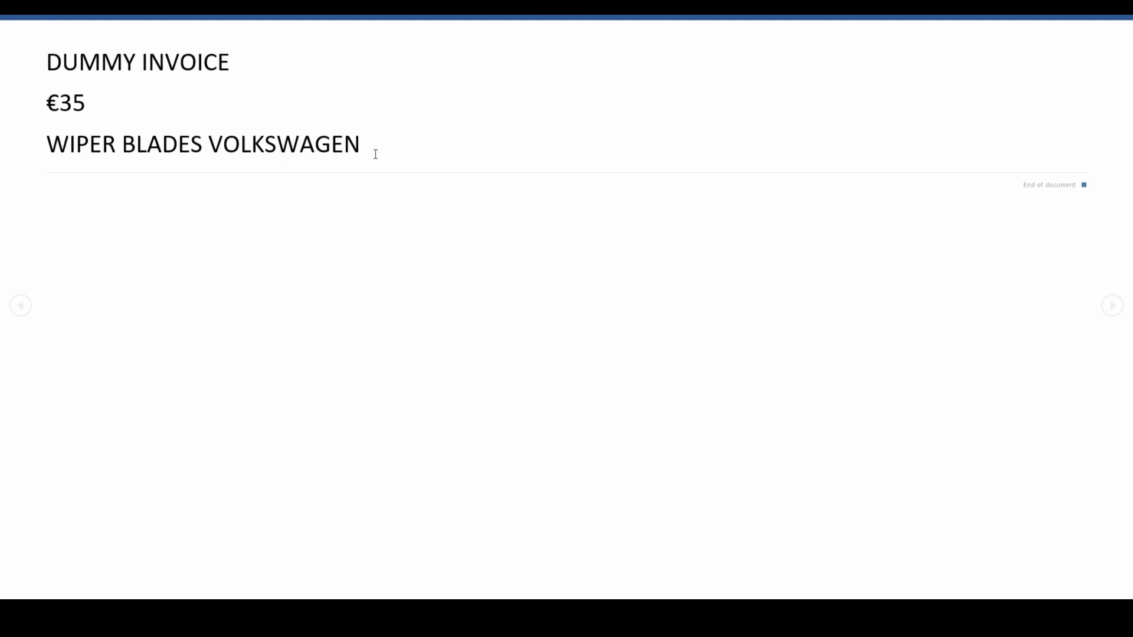
click(1120, 18)
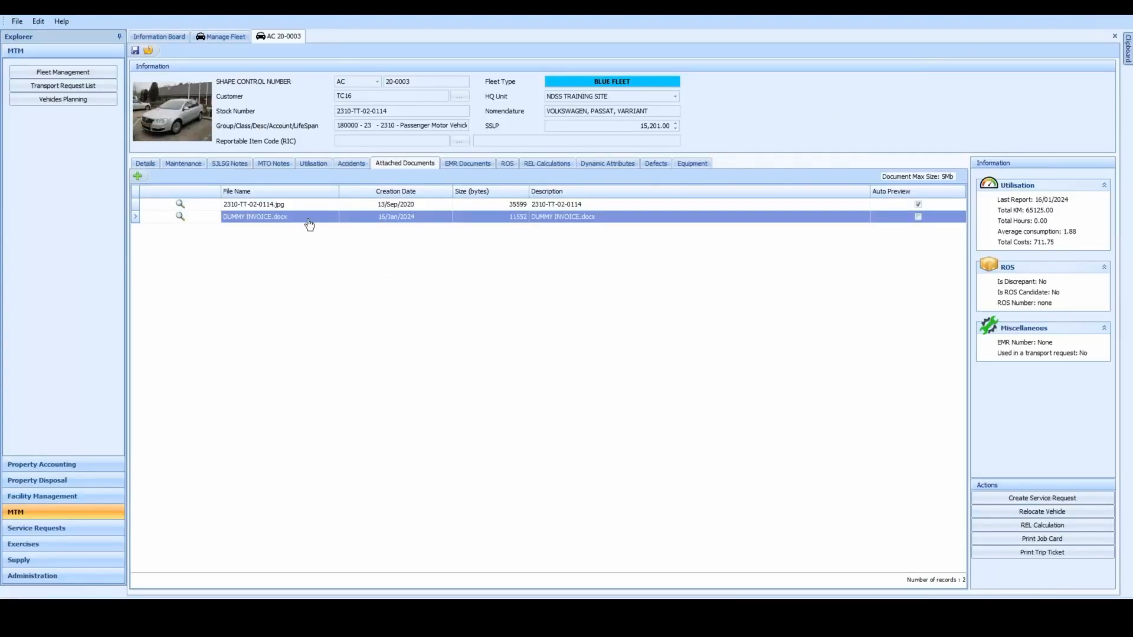
click(135, 52)
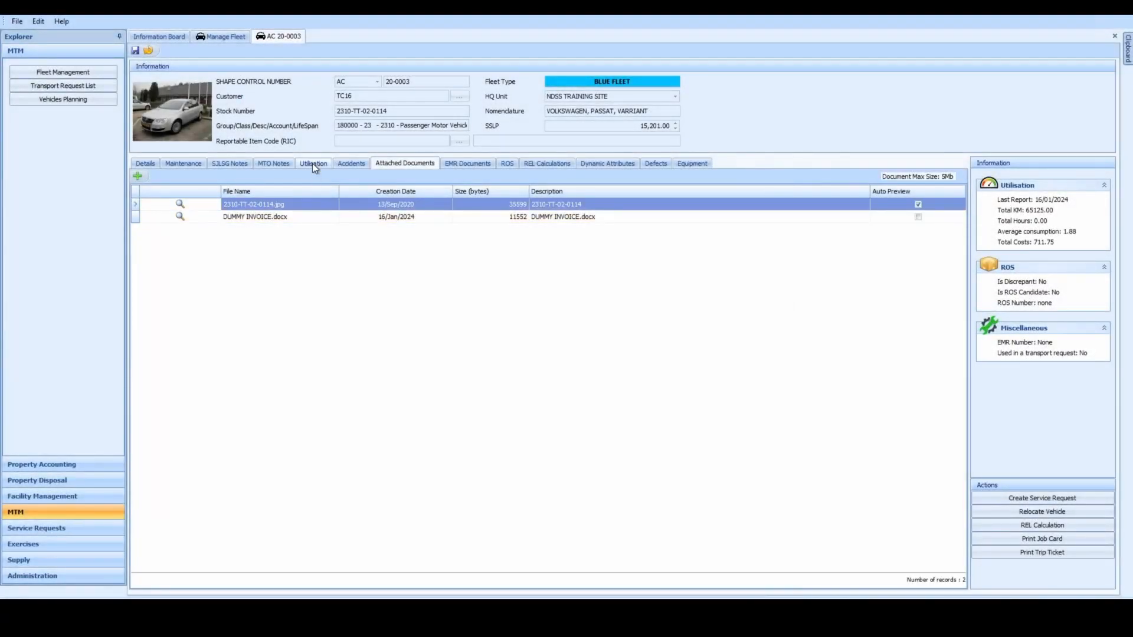
Step: Return to the utilisation records, close vehicle 20-0003 and open forklift 20-0029 in category MB for editing
click(312, 165)
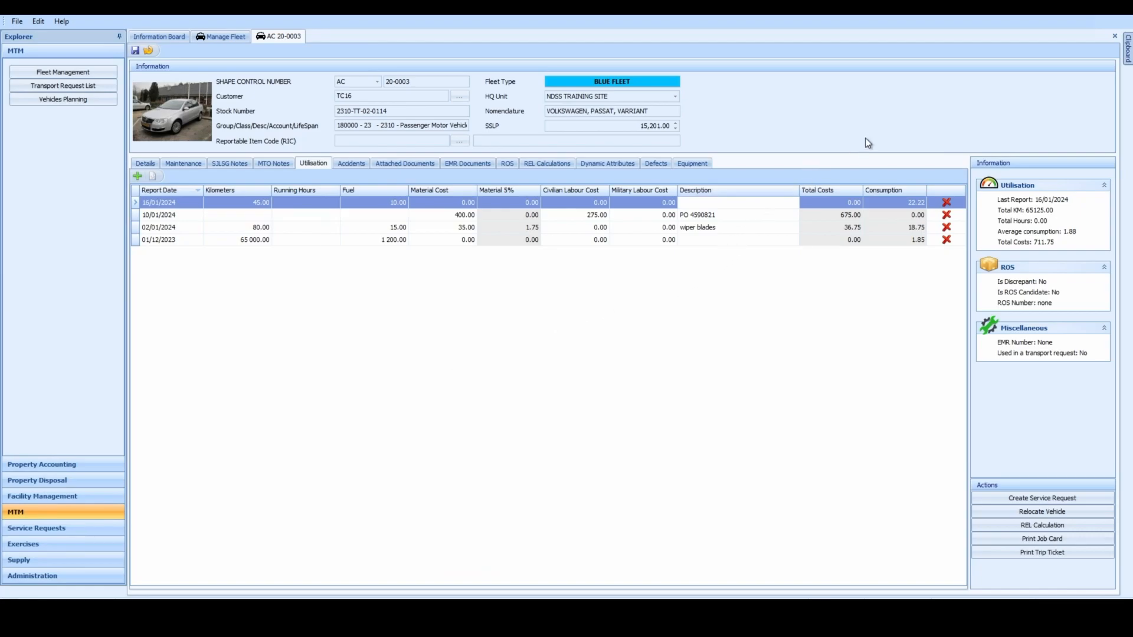
click(1114, 36)
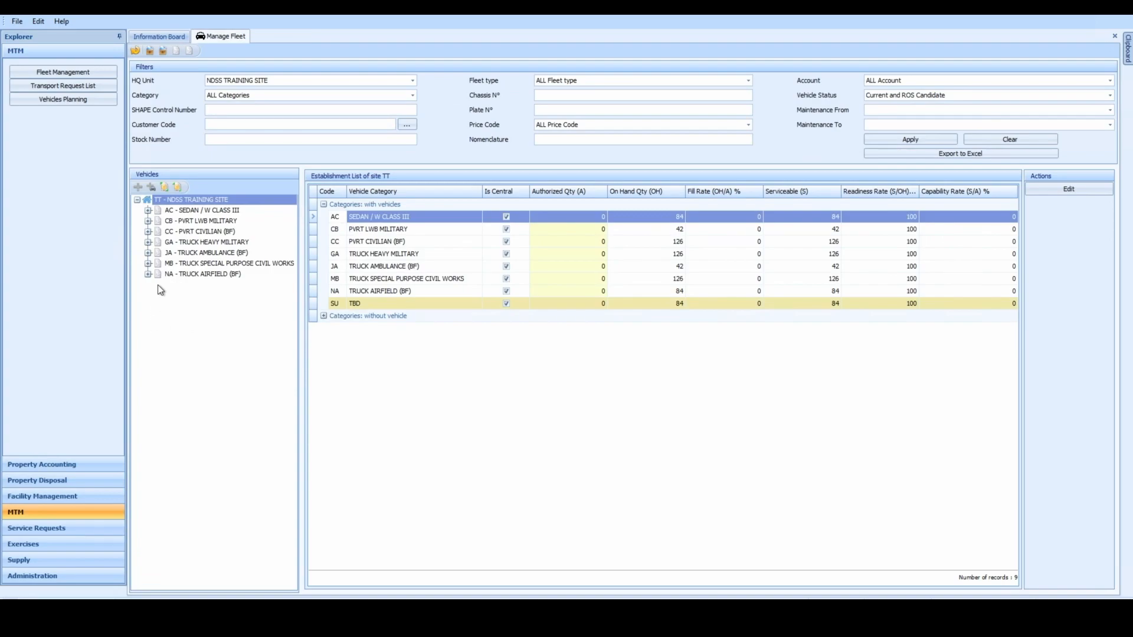
click(148, 263)
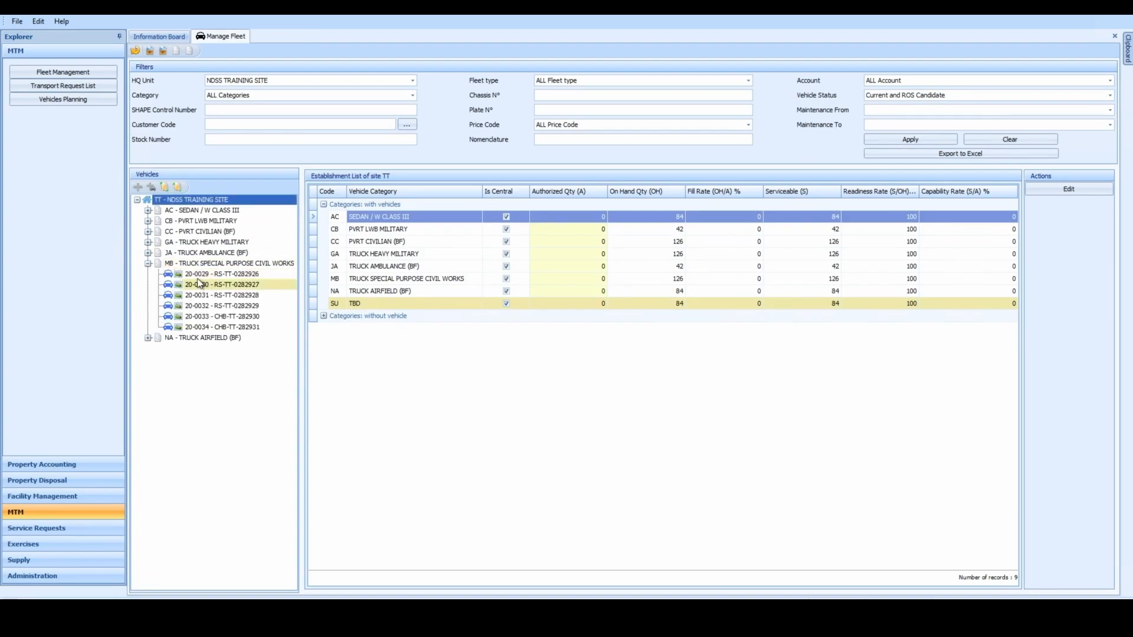
mouse_move(178, 275)
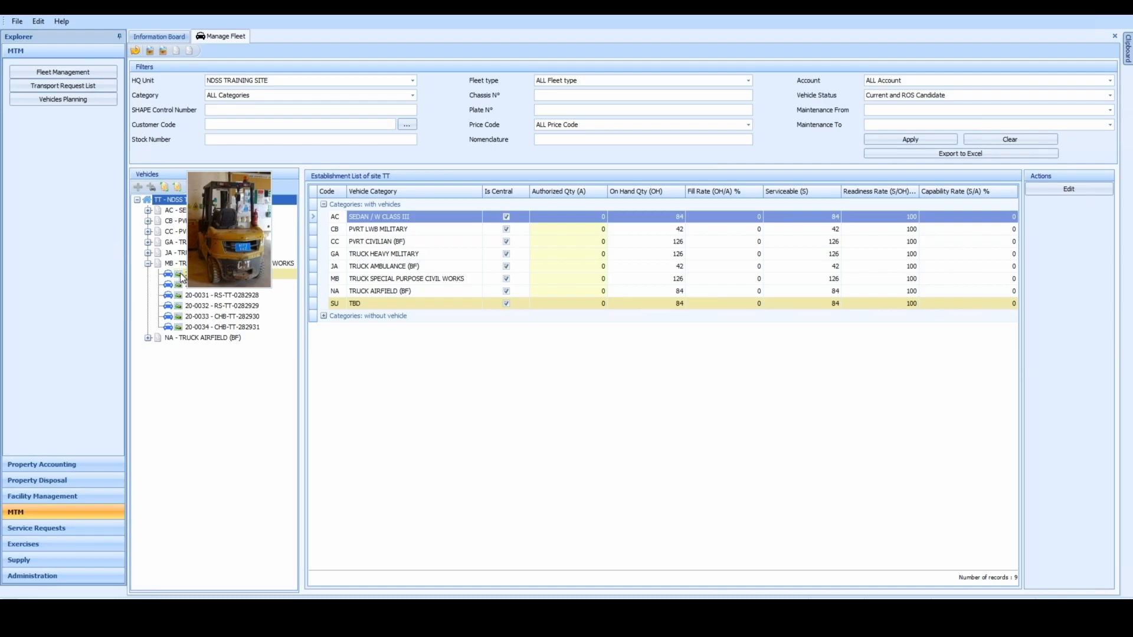
click(187, 276)
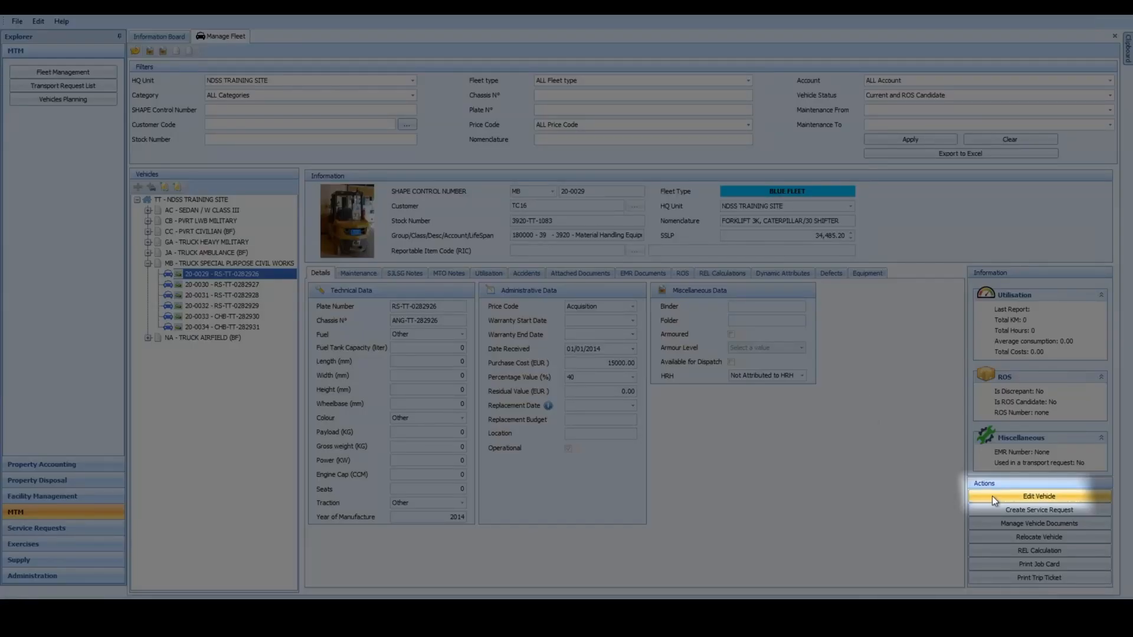
click(993, 495)
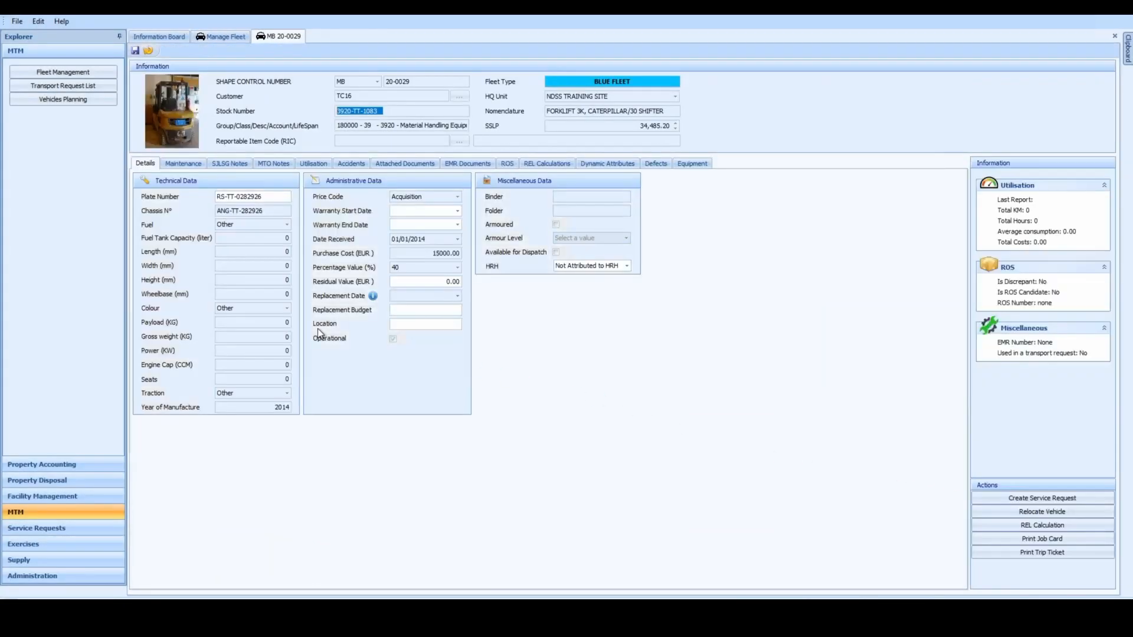
Step: Add a utilisation record with the report date 01/01/2024 to forklift 20-0029
click(322, 166)
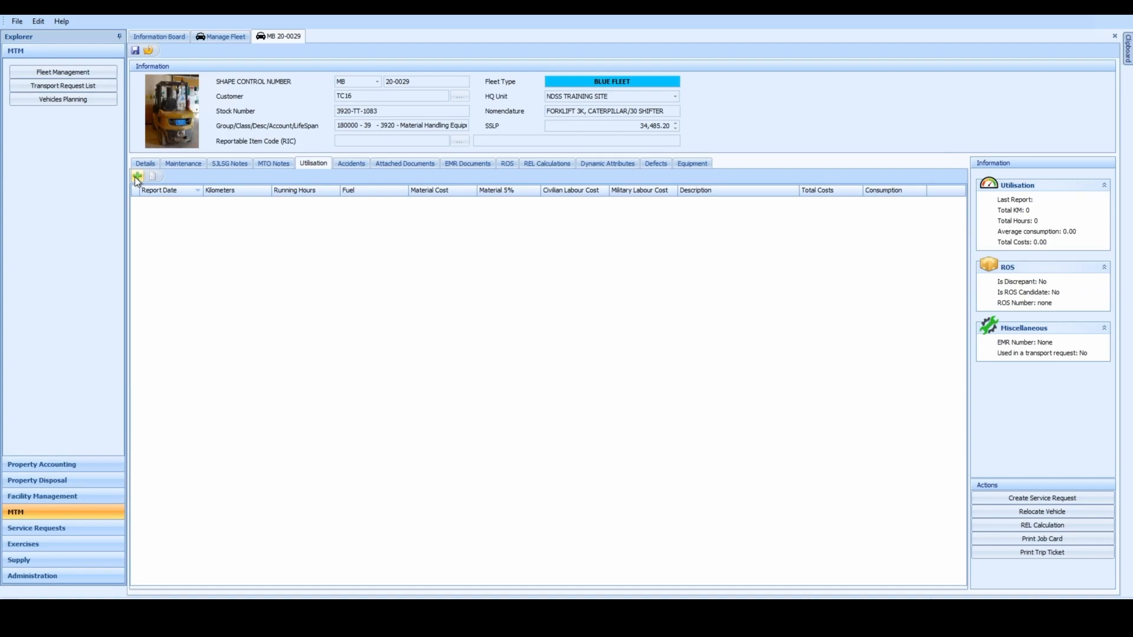
click(137, 175)
click(193, 203)
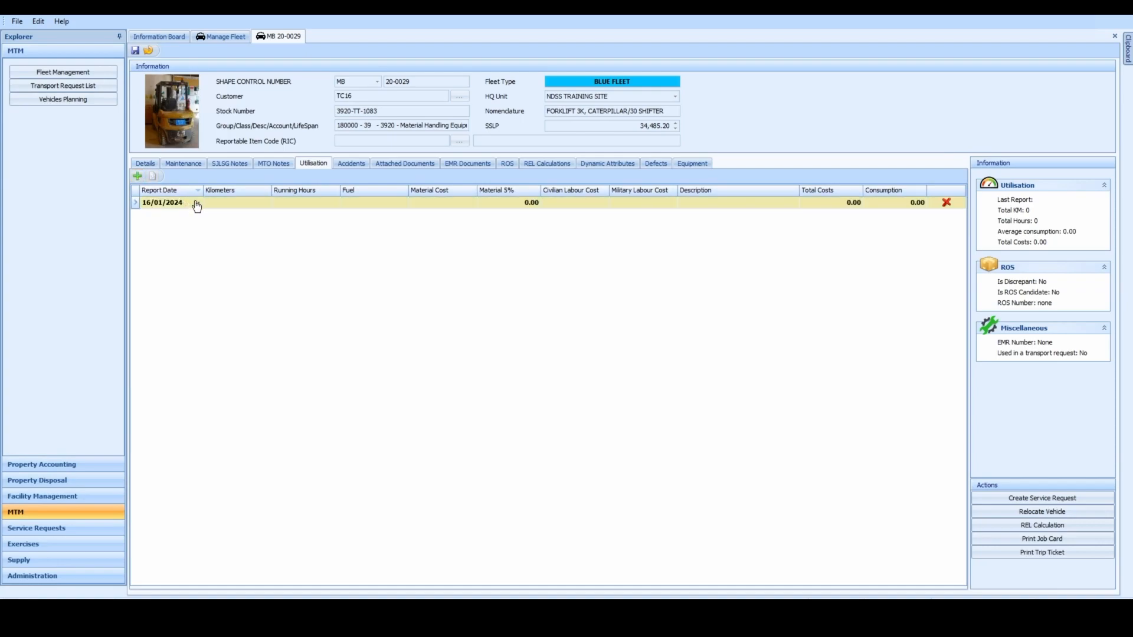
click(198, 203)
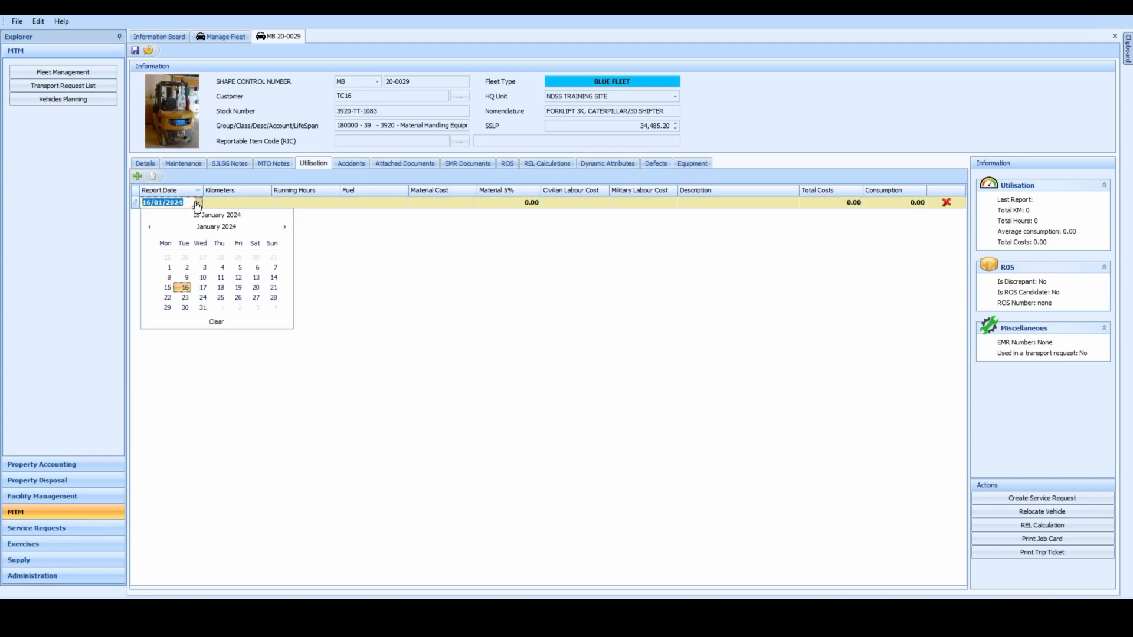
click(169, 268)
click(239, 205)
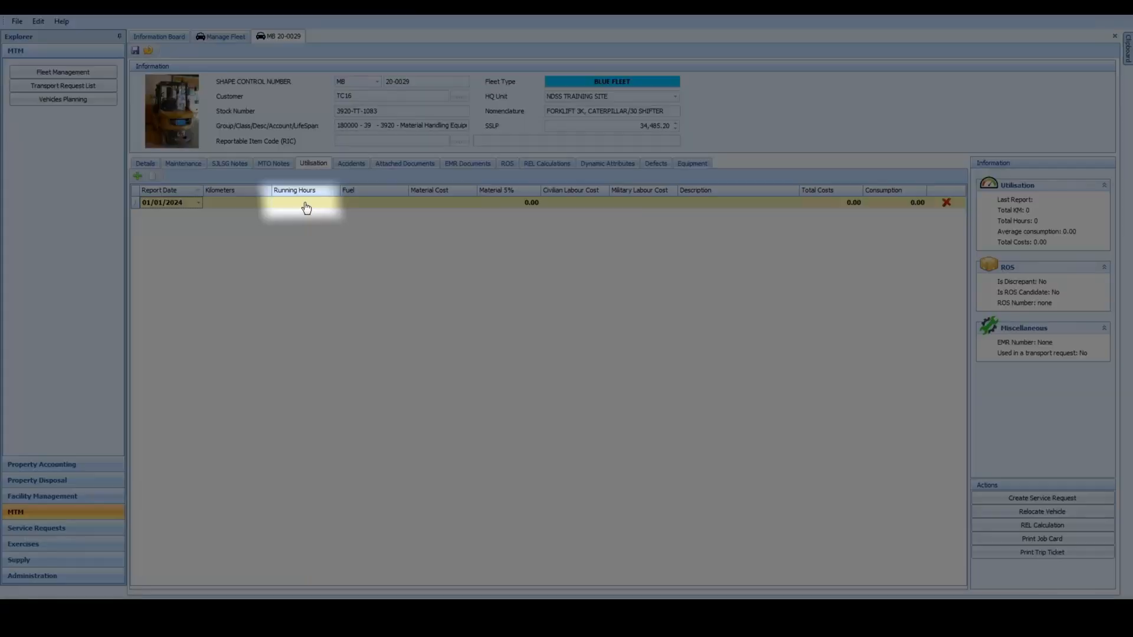
Step: Enter 450 running hours and 60 fuel in the 01/01/2024 record and save the vehicle
click(305, 203)
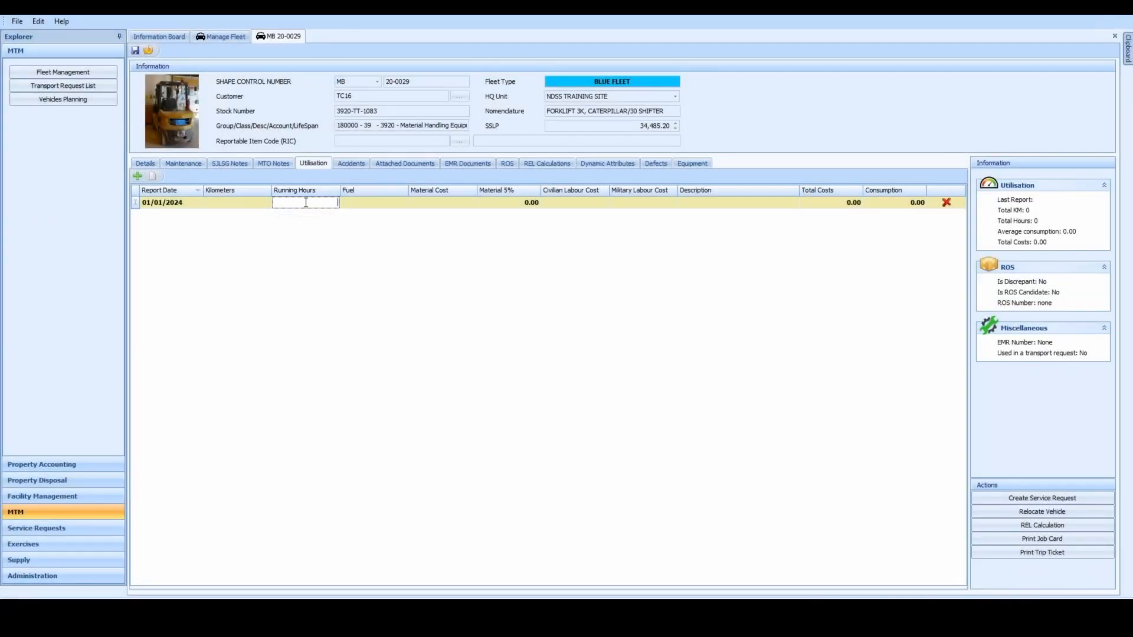
text(450)
key(Return)
click(381, 204)
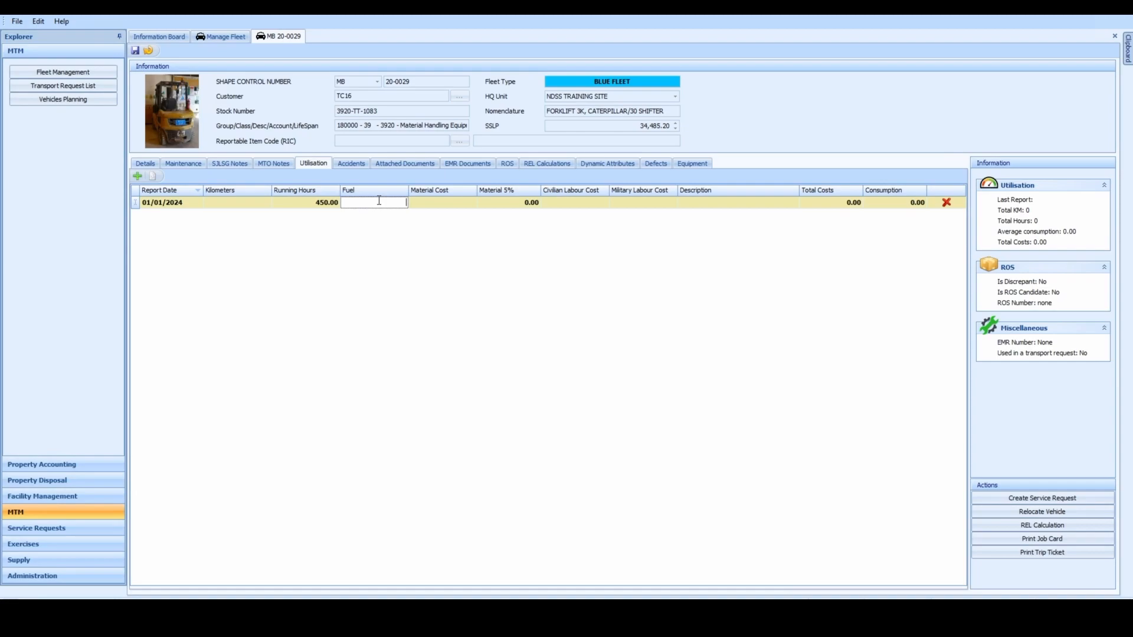
text(60)
key(Return)
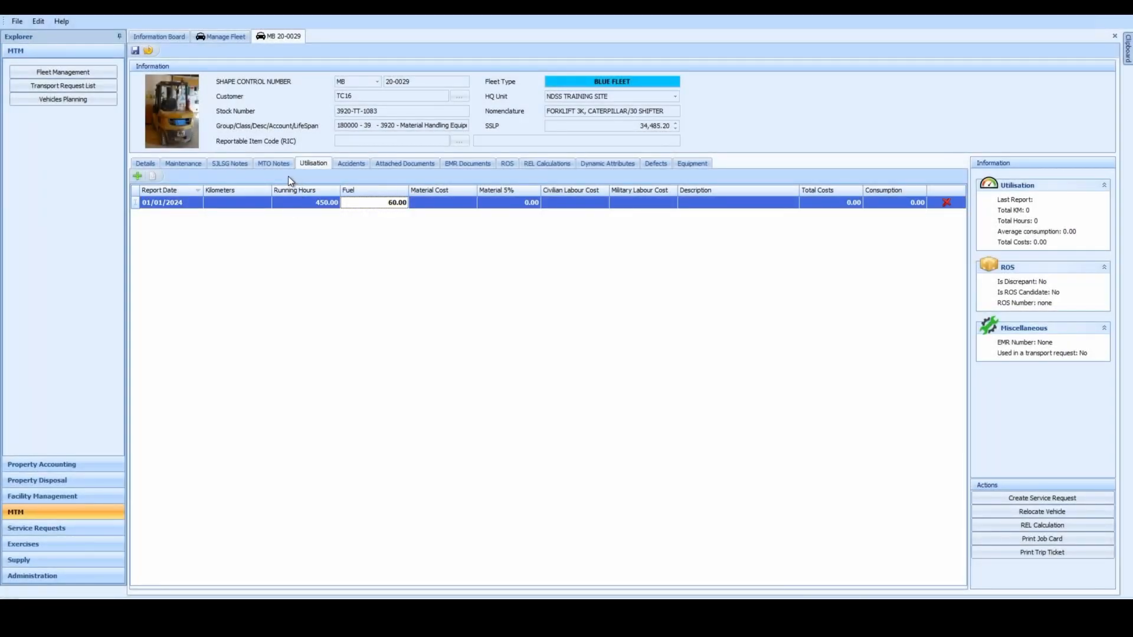
click(135, 51)
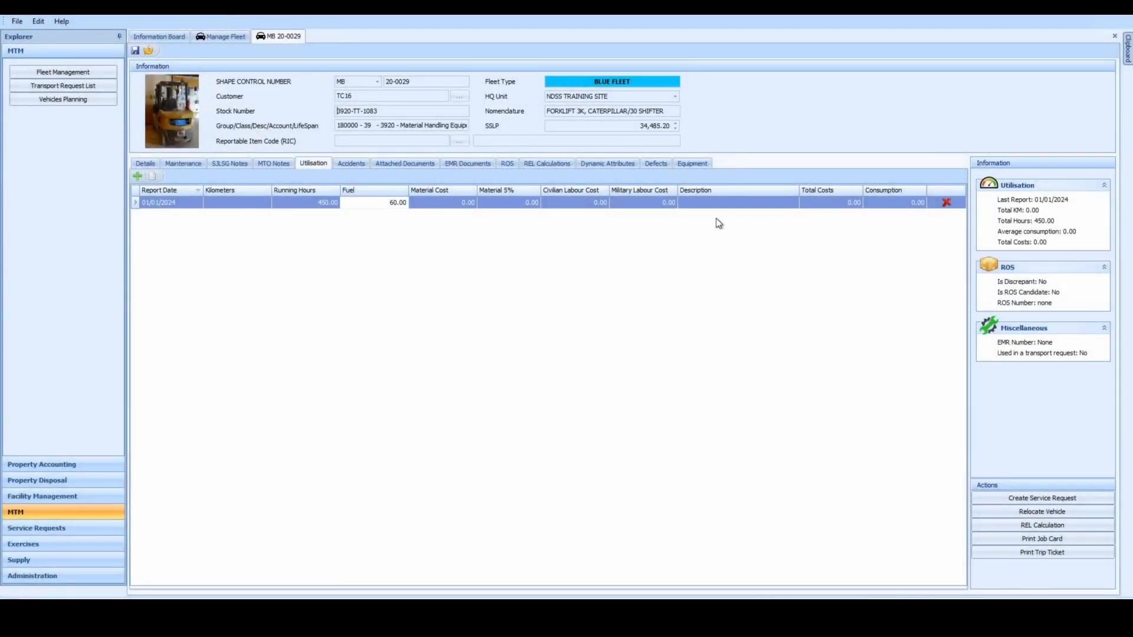
Step: Close forklift 20-0029 and filter the fleet by the plate number %82906
click(1114, 37)
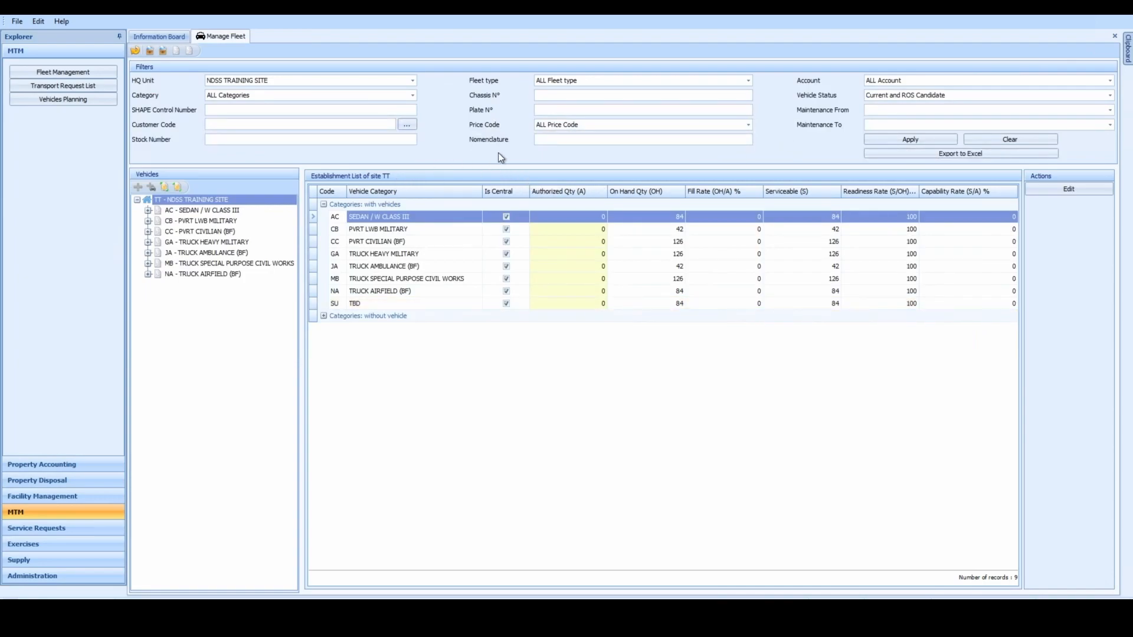
click(552, 110)
text(%)
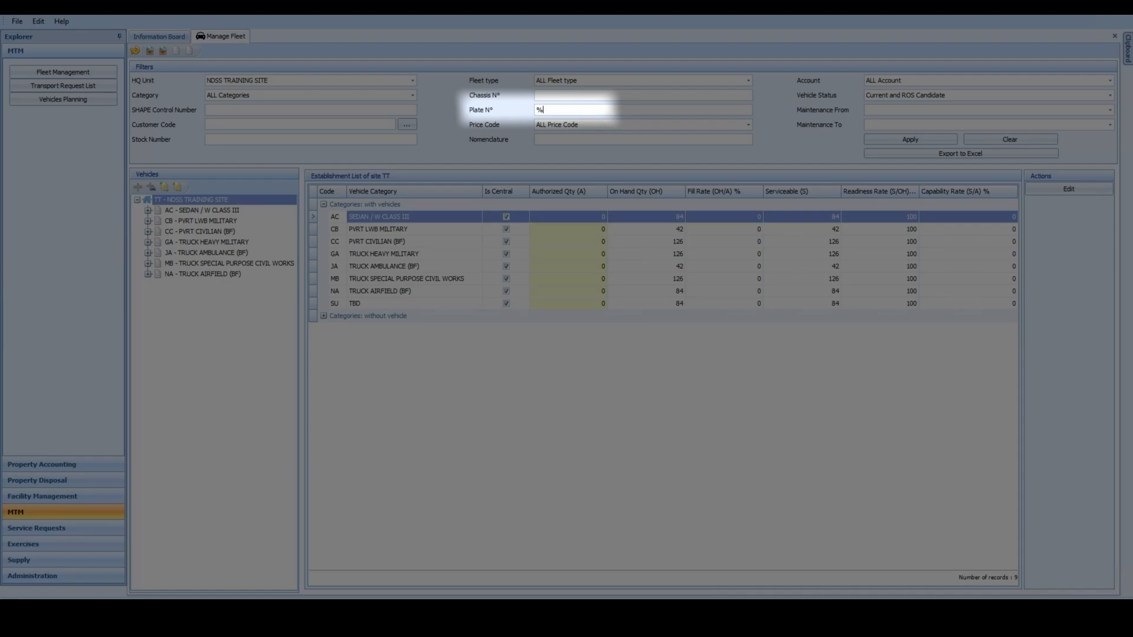
text(82)
text(906)
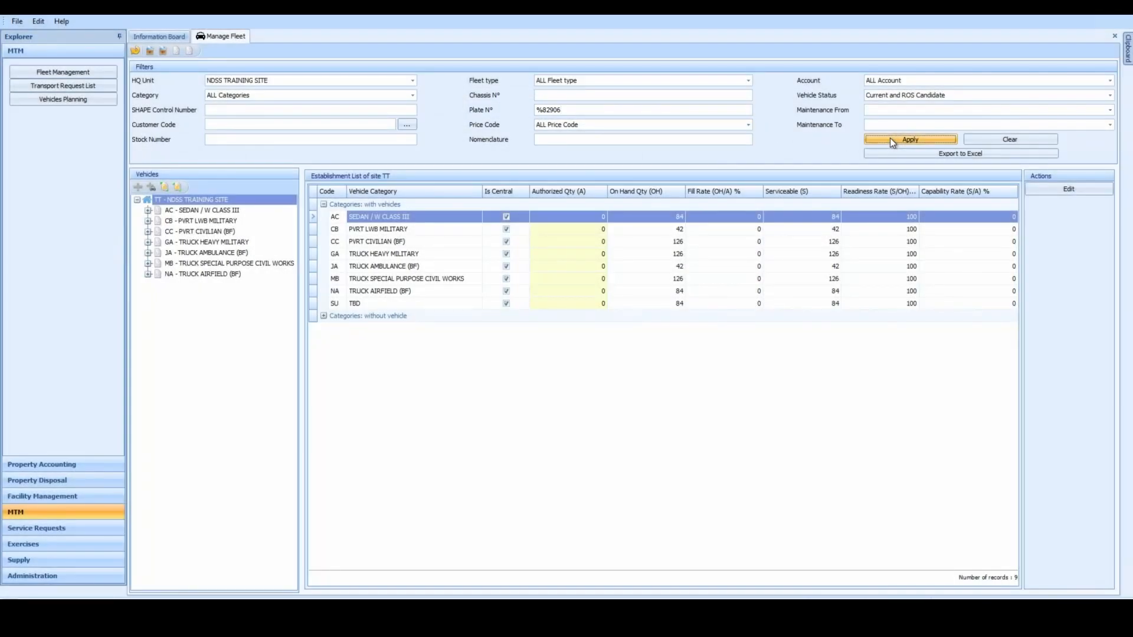
click(889, 137)
click(346, 220)
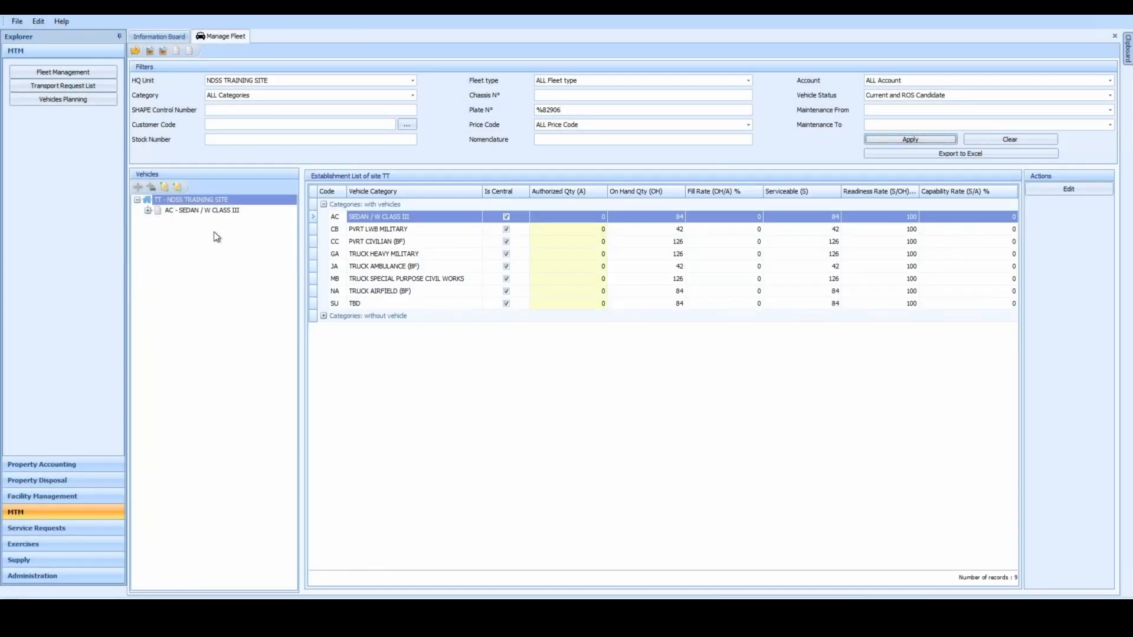
Step: Expand the AC sedan category and open vehicle 20-0003 for editing
click(147, 210)
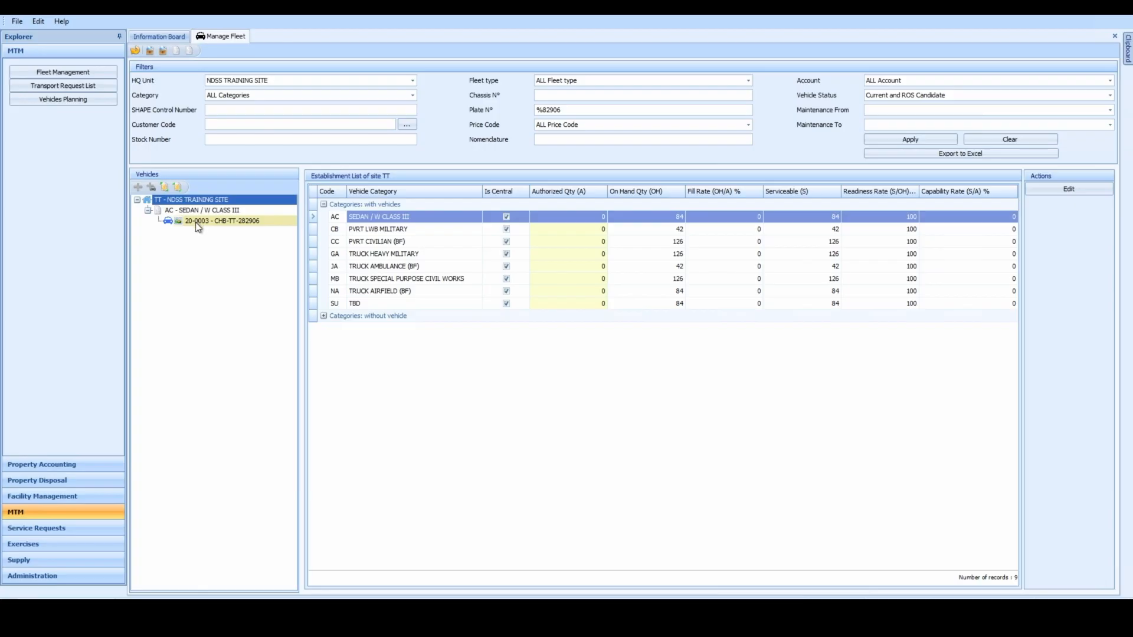
click(195, 222)
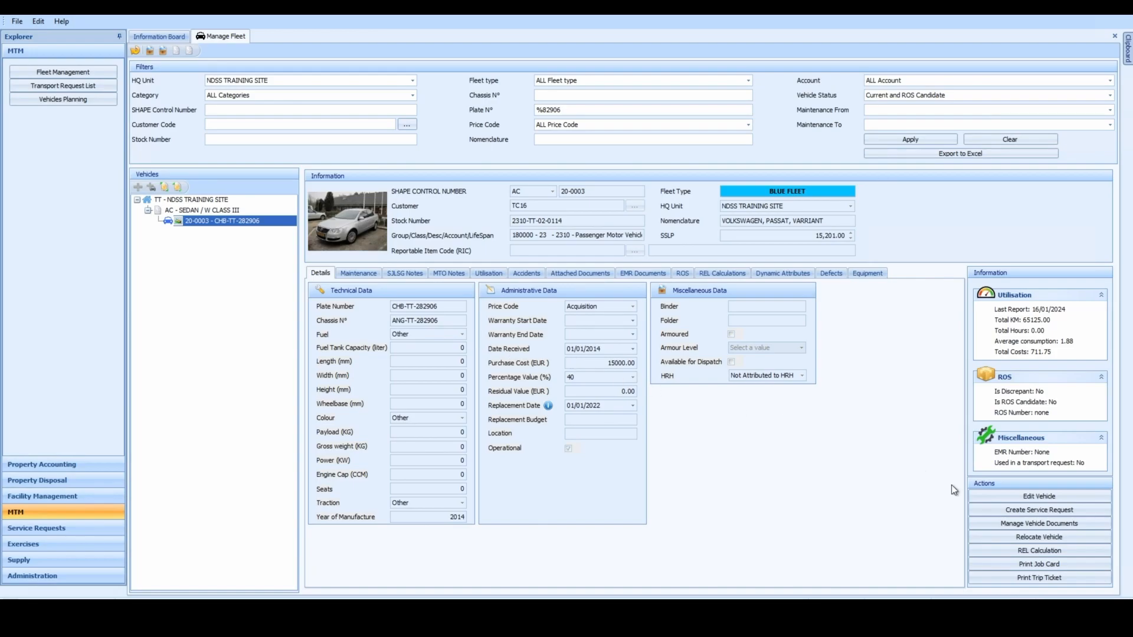
click(1003, 499)
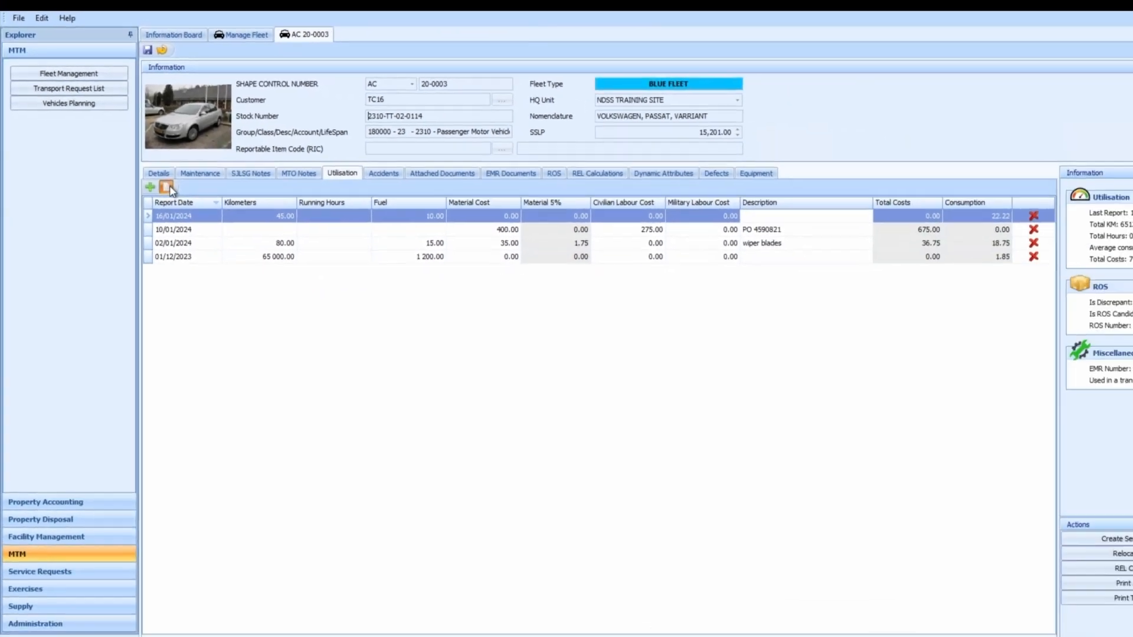
Step: Generate the Form 32 utilisation and cost report for the year 2024 and open its export format choices
click(339, 321)
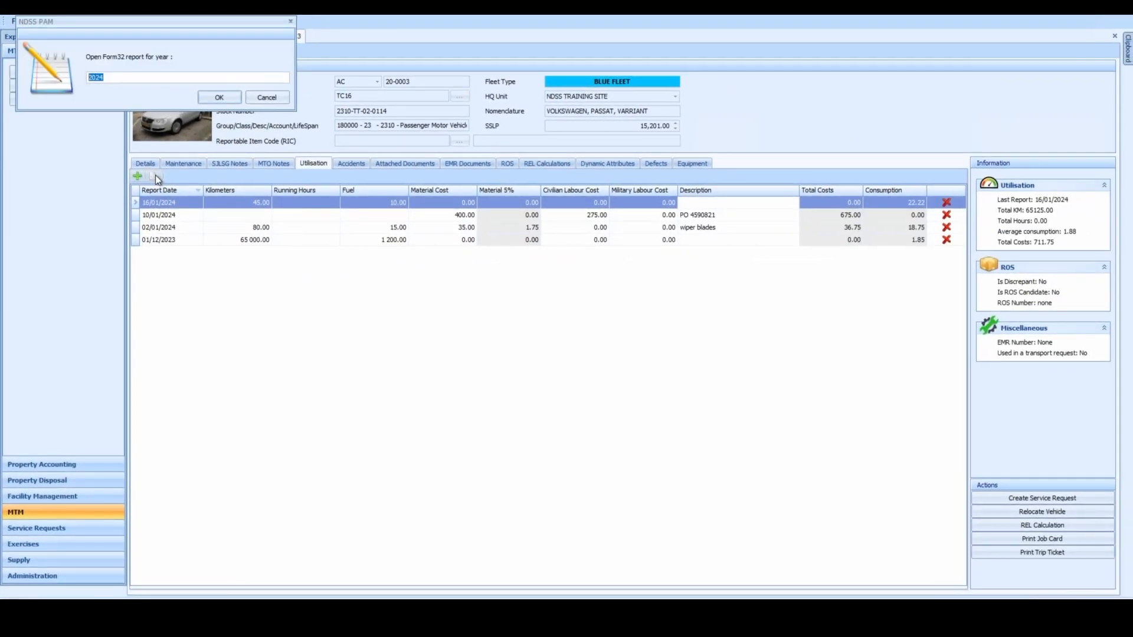
click(205, 99)
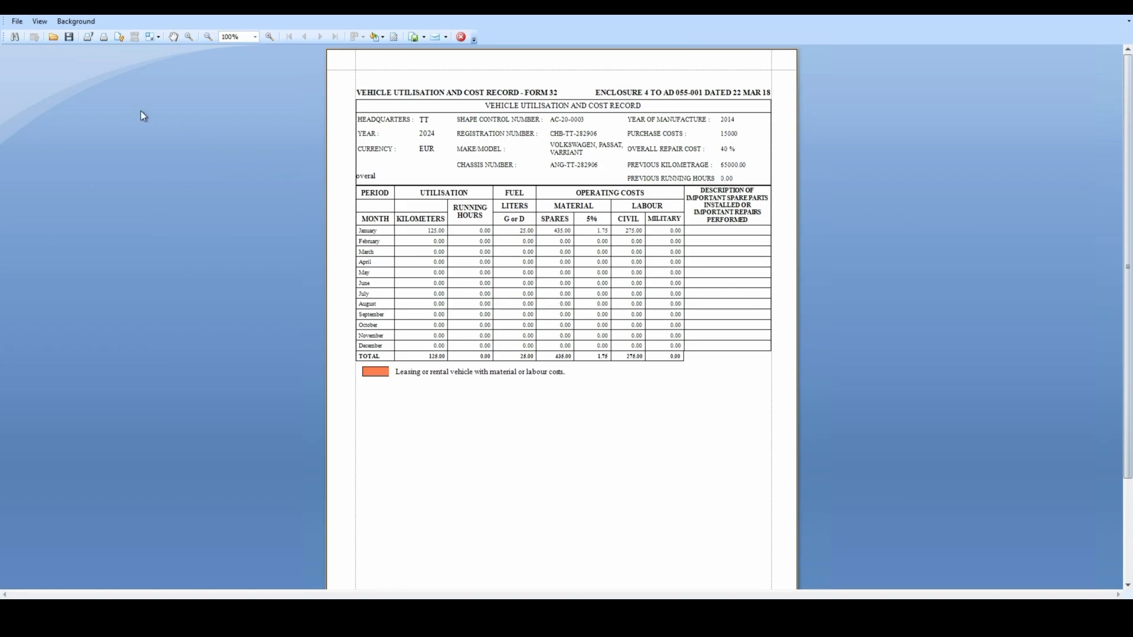
click(17, 22)
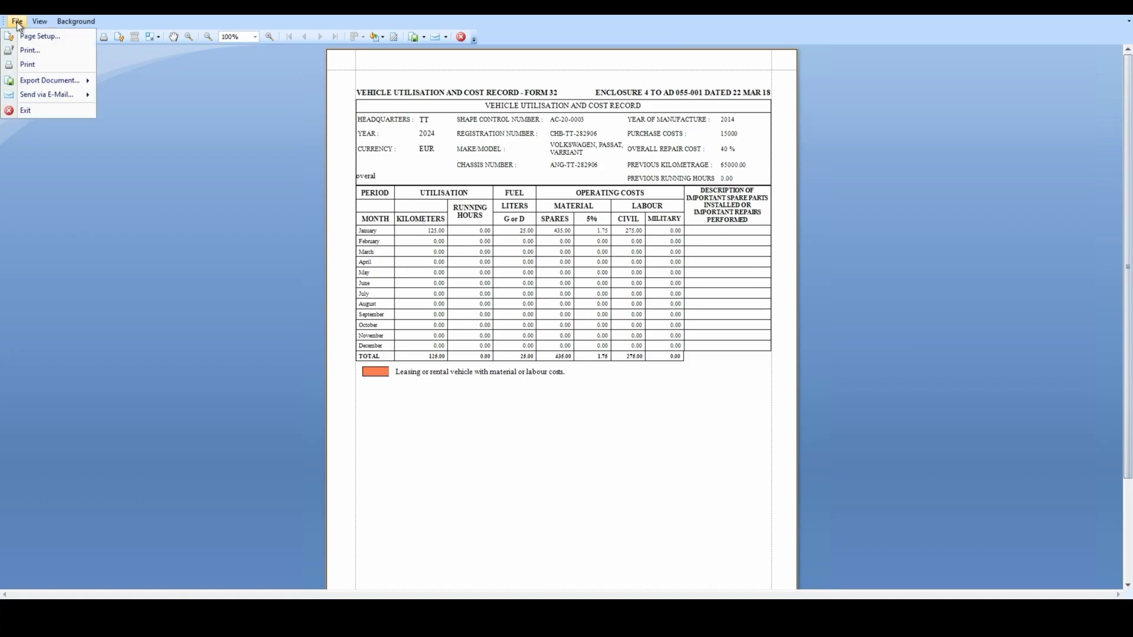
mouse_move(40, 84)
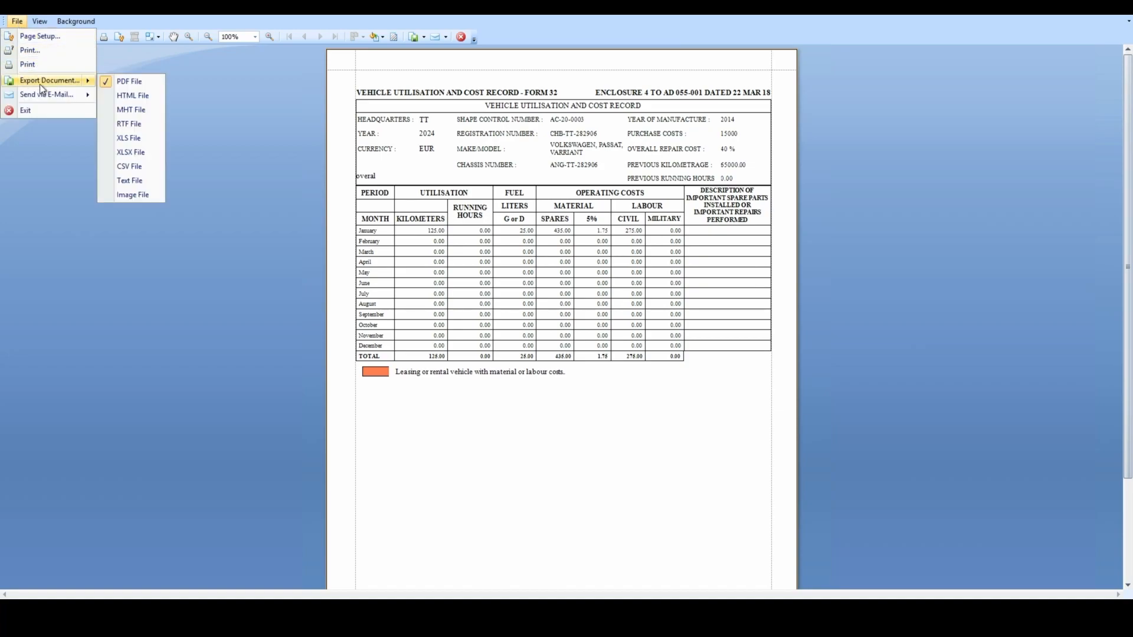